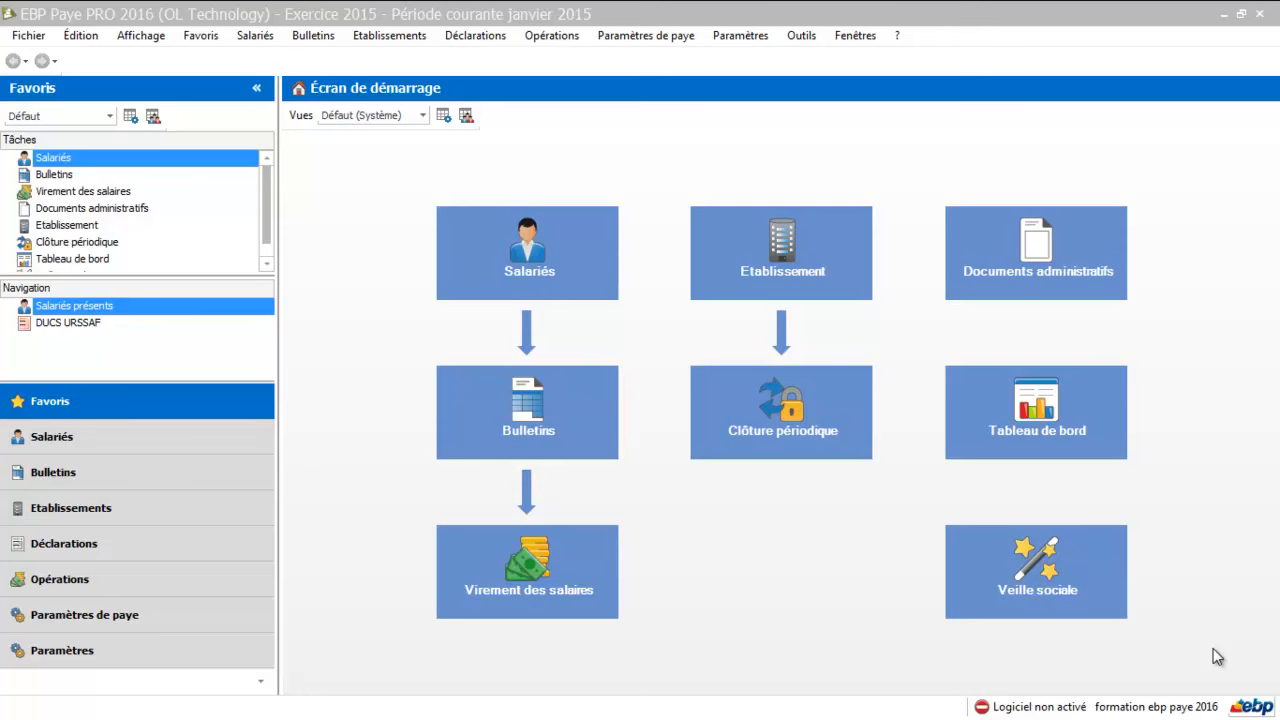
# Open the list of payslip profiles from the Bulletins section.
pyautogui.click(137, 473)
pyautogui.click(137, 473)
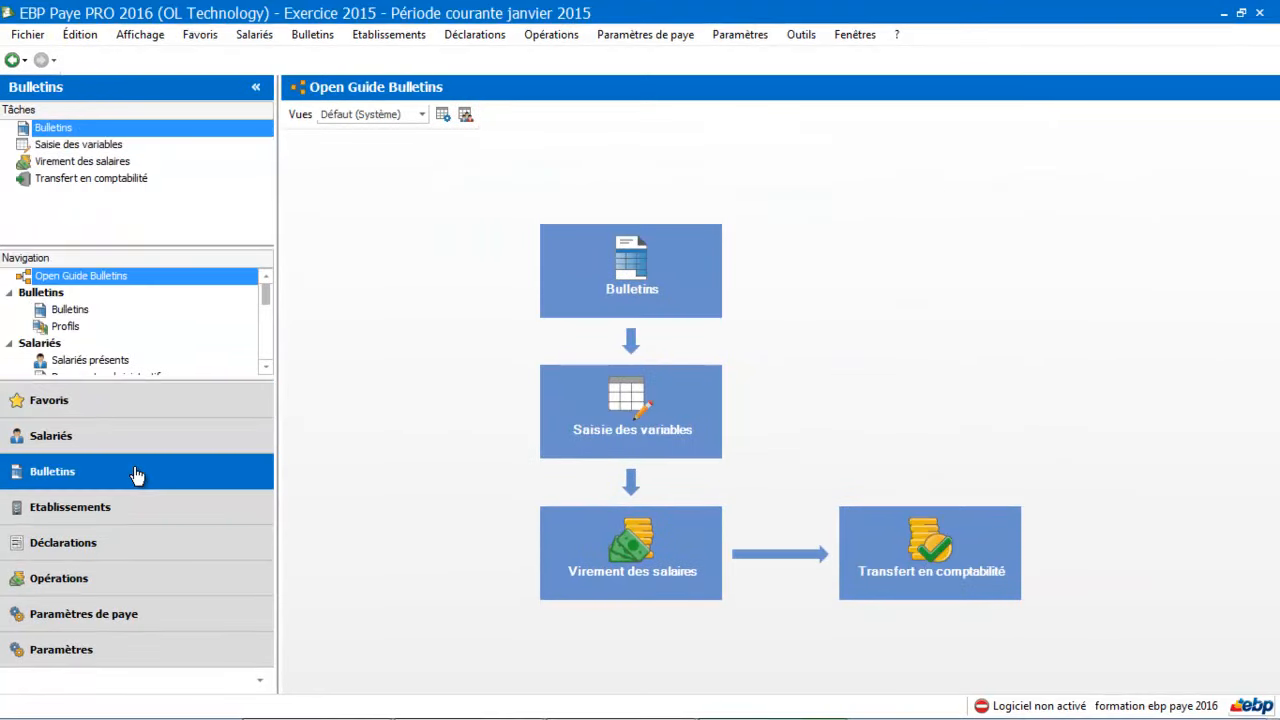
pyautogui.click(60, 327)
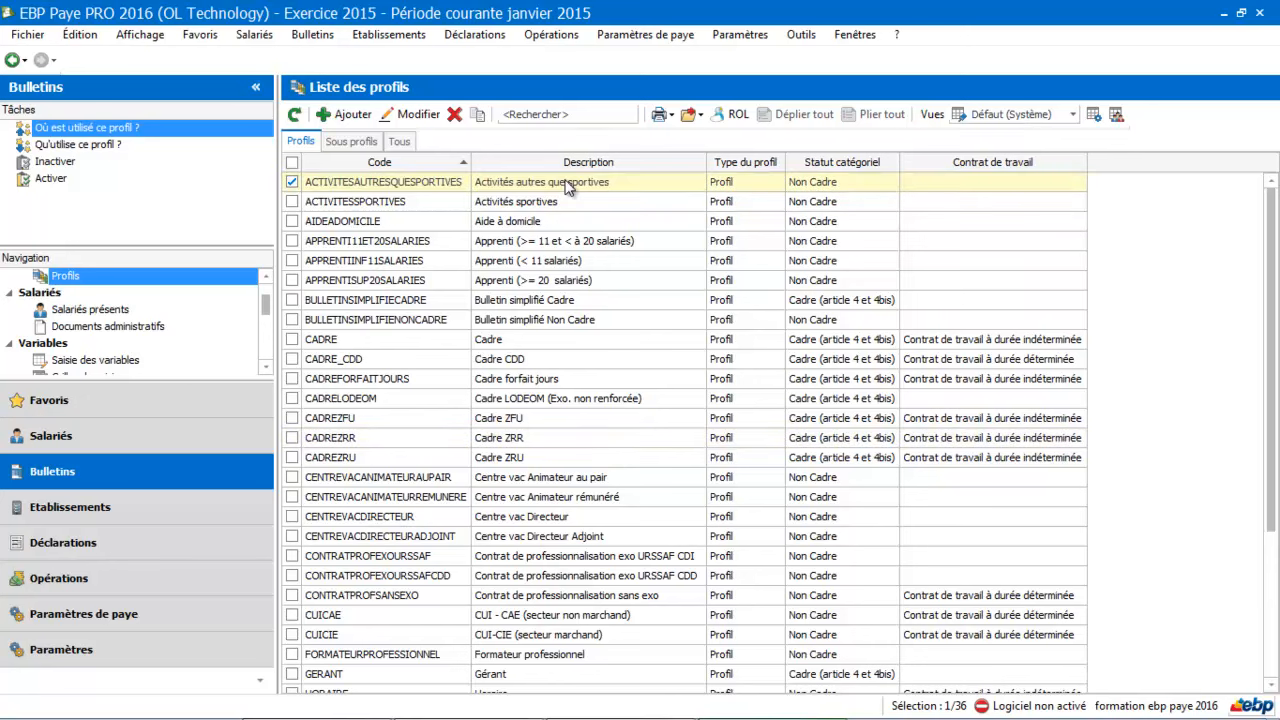
# Filter the profile list on MENSUE and open the MENSNONCADRE profile.
pyautogui.click(552, 114)
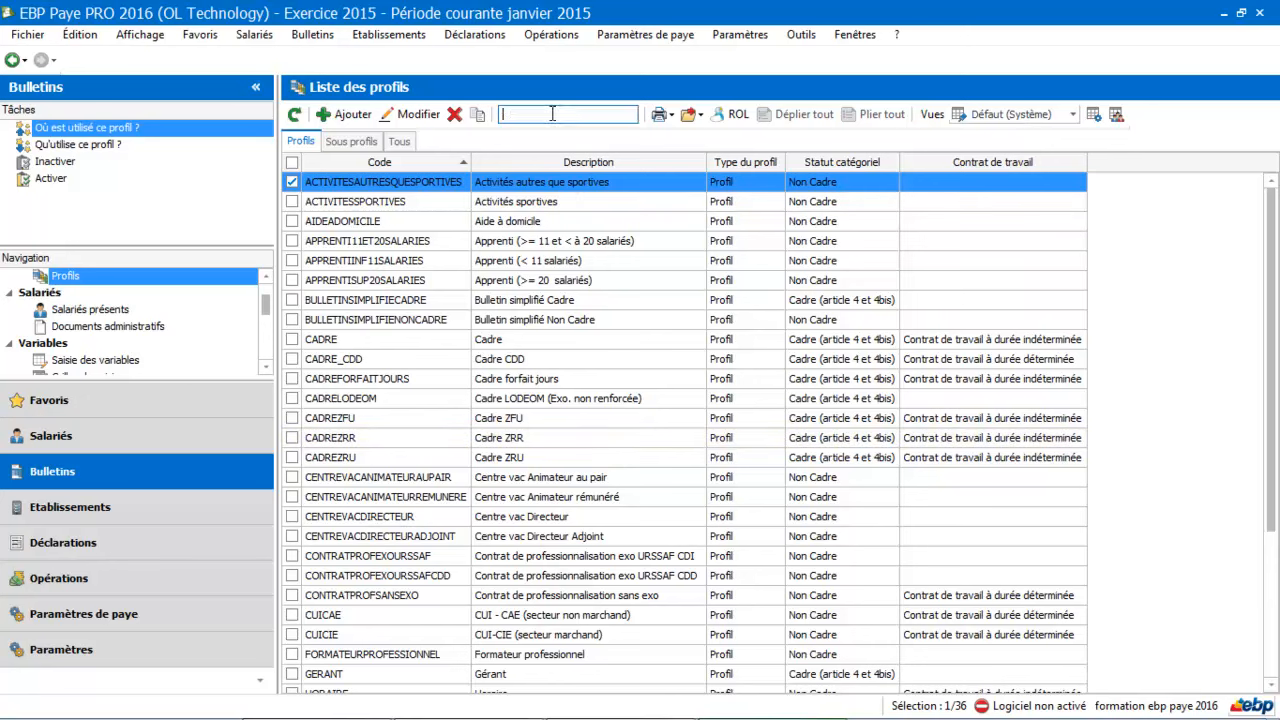
pyautogui.write('MENSUE')
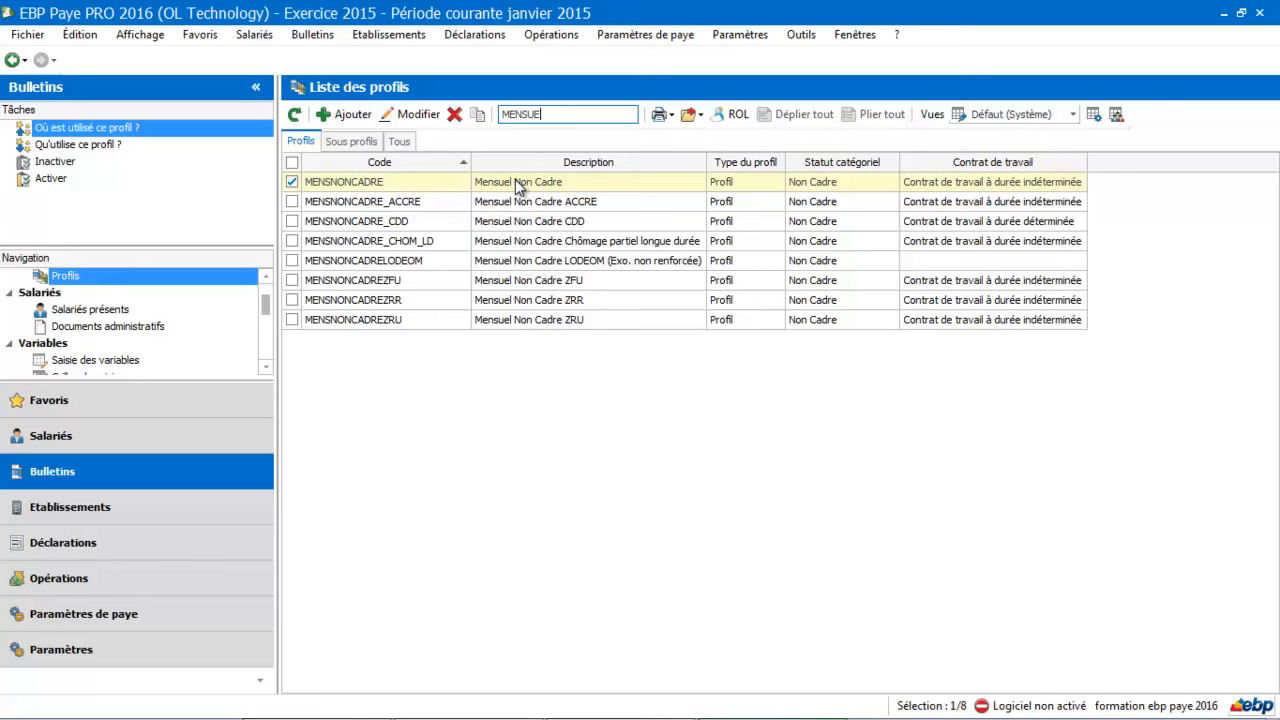
pyautogui.click(515, 179)
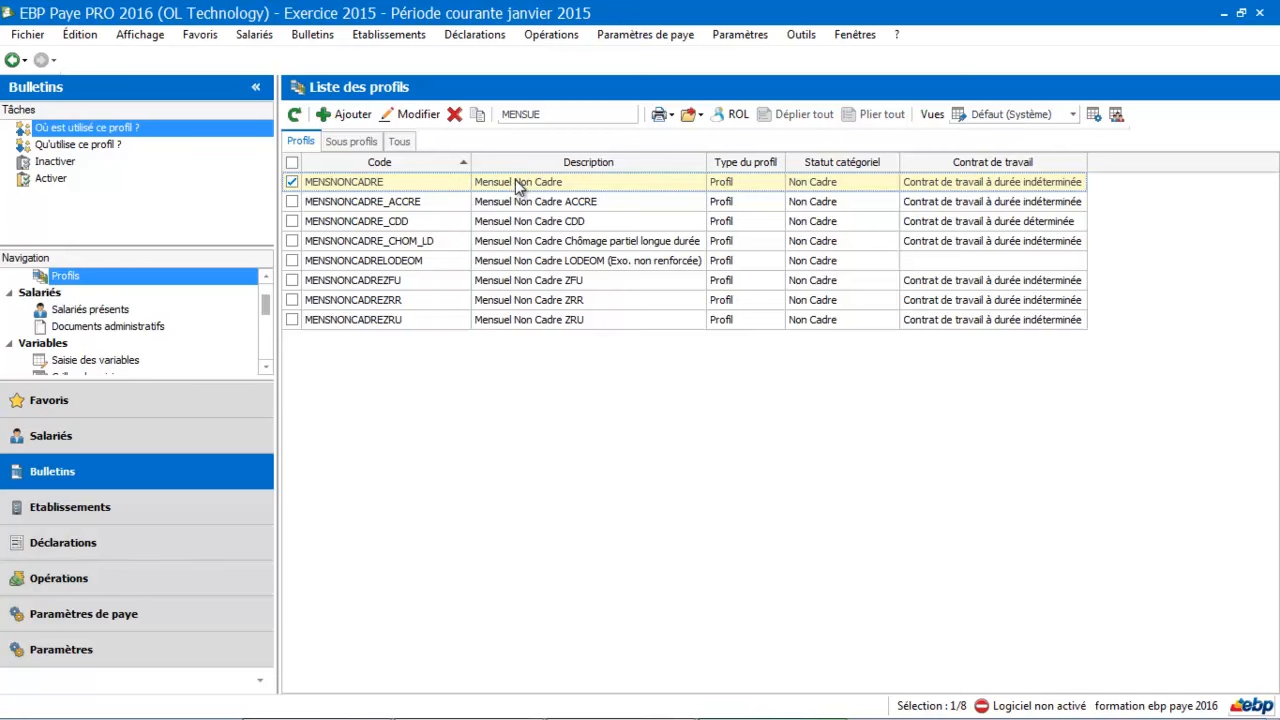
pyautogui.doubleClick(515, 179)
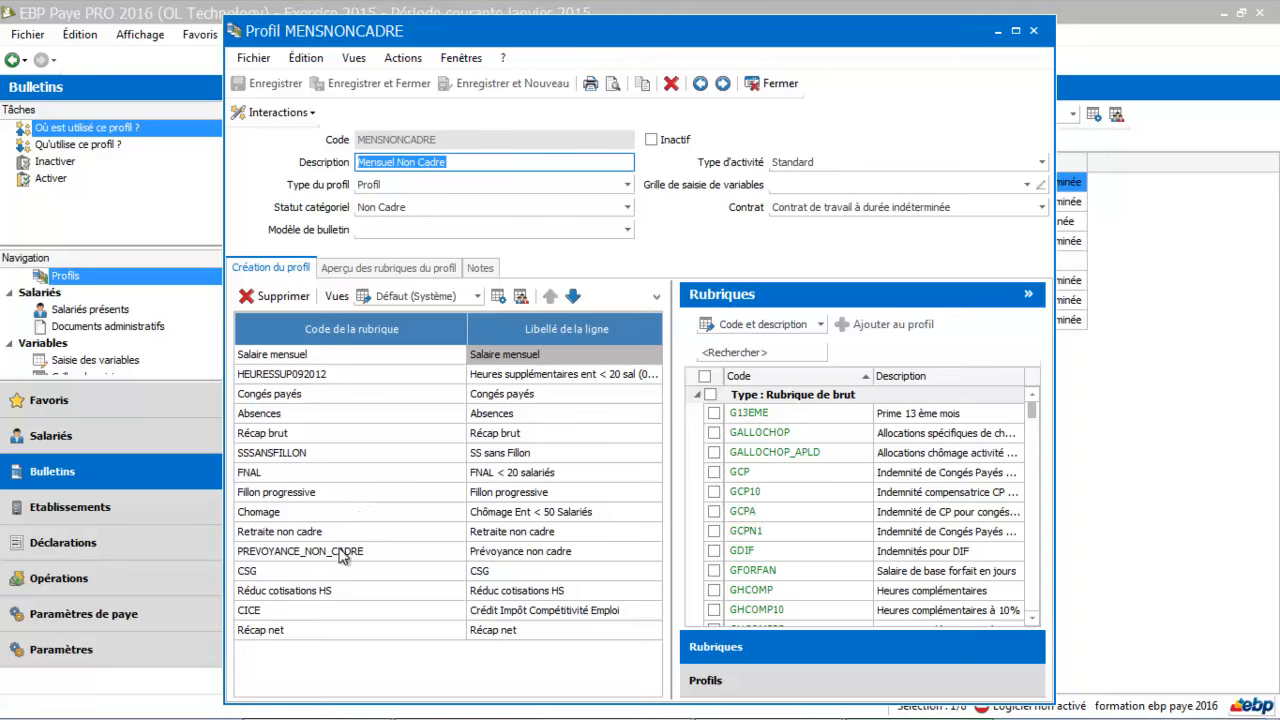
# Insert the G13EME rubric just below the Salaire mensuel line of the profile and delete it again.
pyautogui.click(334, 556)
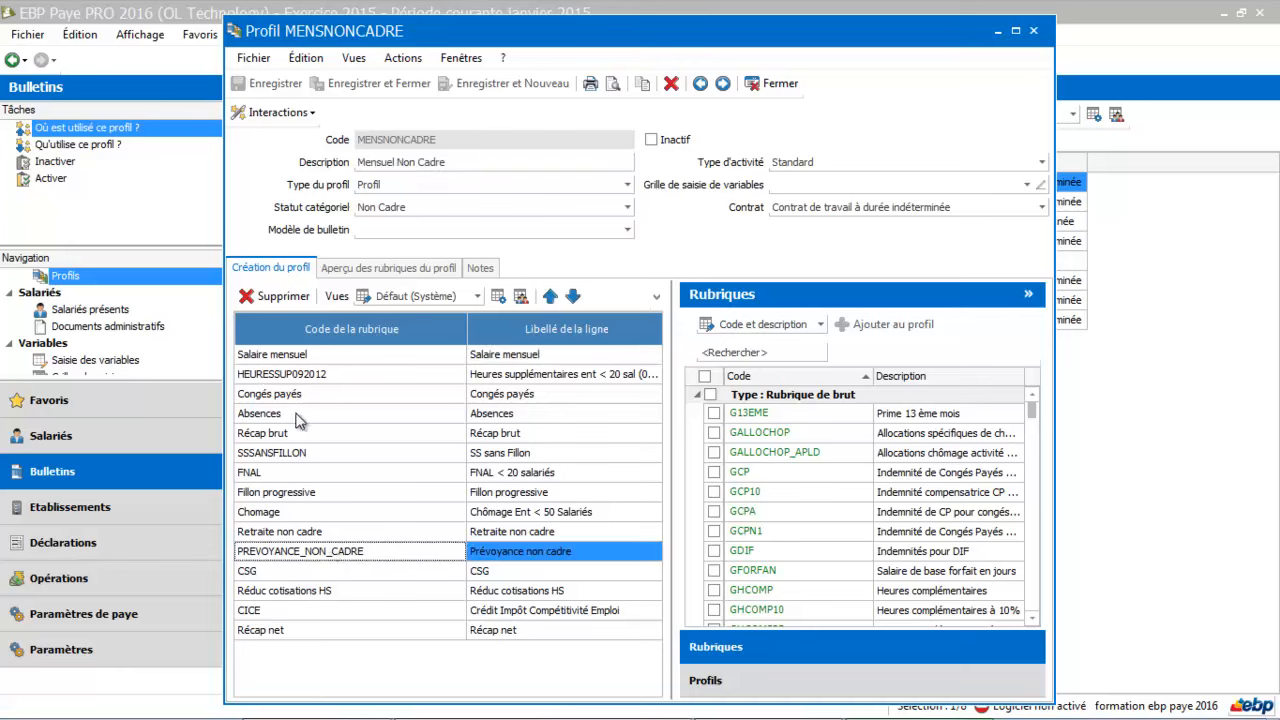
pyautogui.click(749, 417)
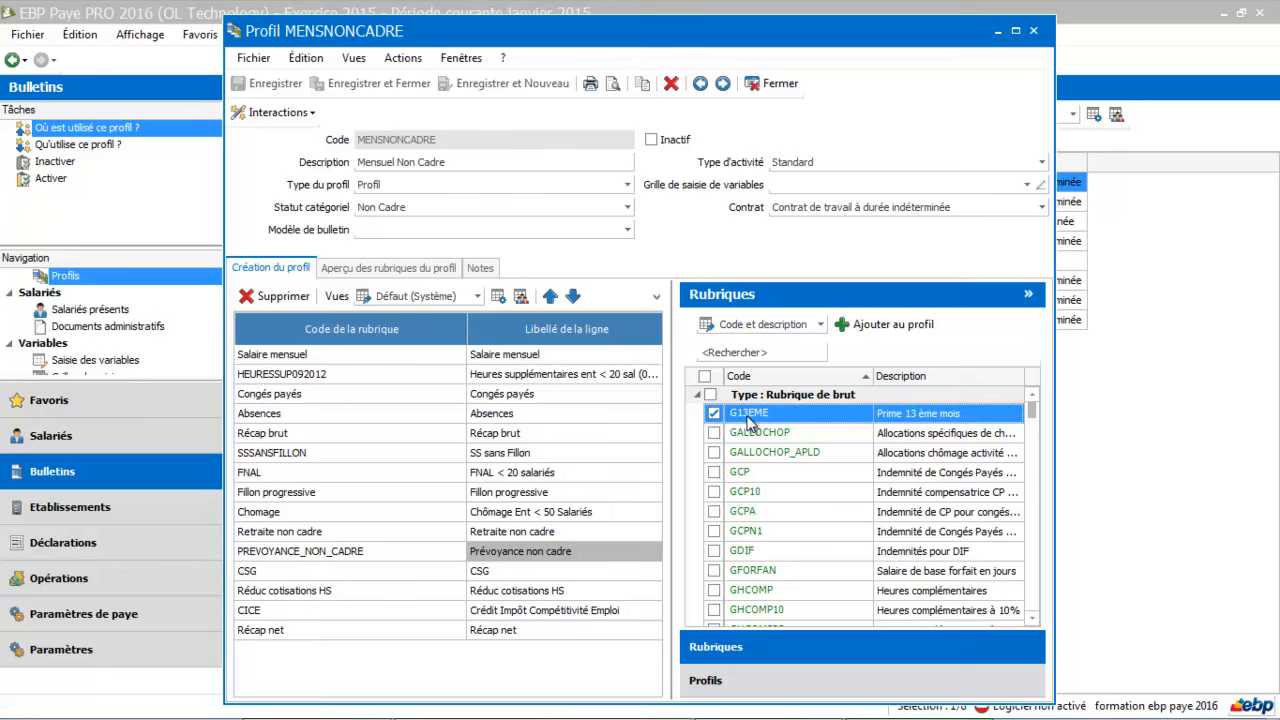
pyautogui.moveTo(749, 420); pyautogui.dragTo(360, 386)
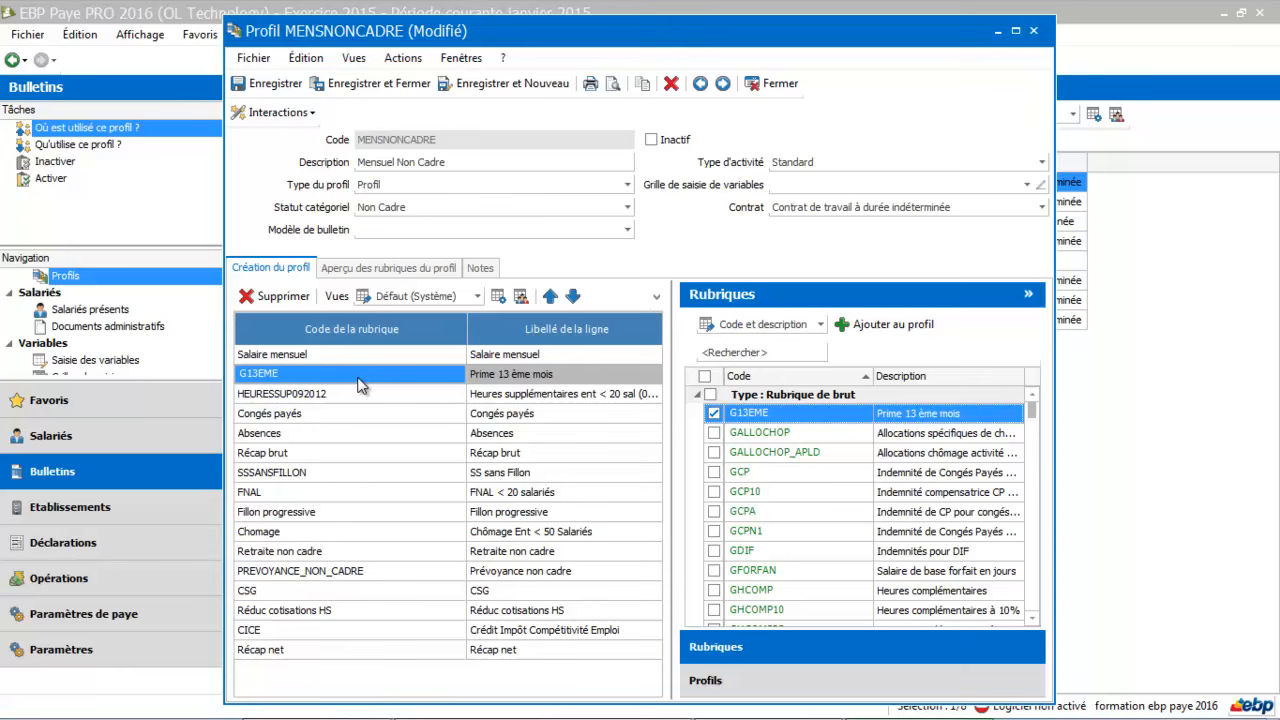
pyautogui.click(278, 299)
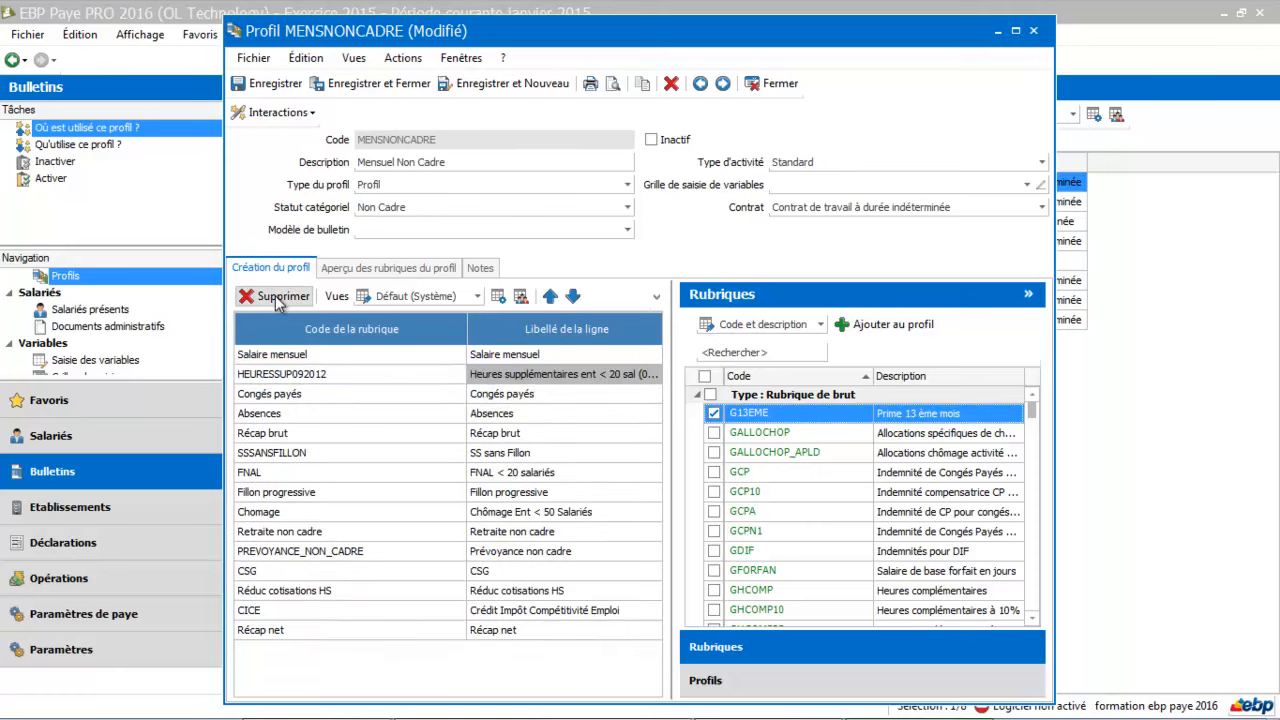
# Maximize the profile window and try to insert the PREVOYANCE_NON_CADRE sub-profile among the profile's lines.
pyautogui.click(1015, 31)
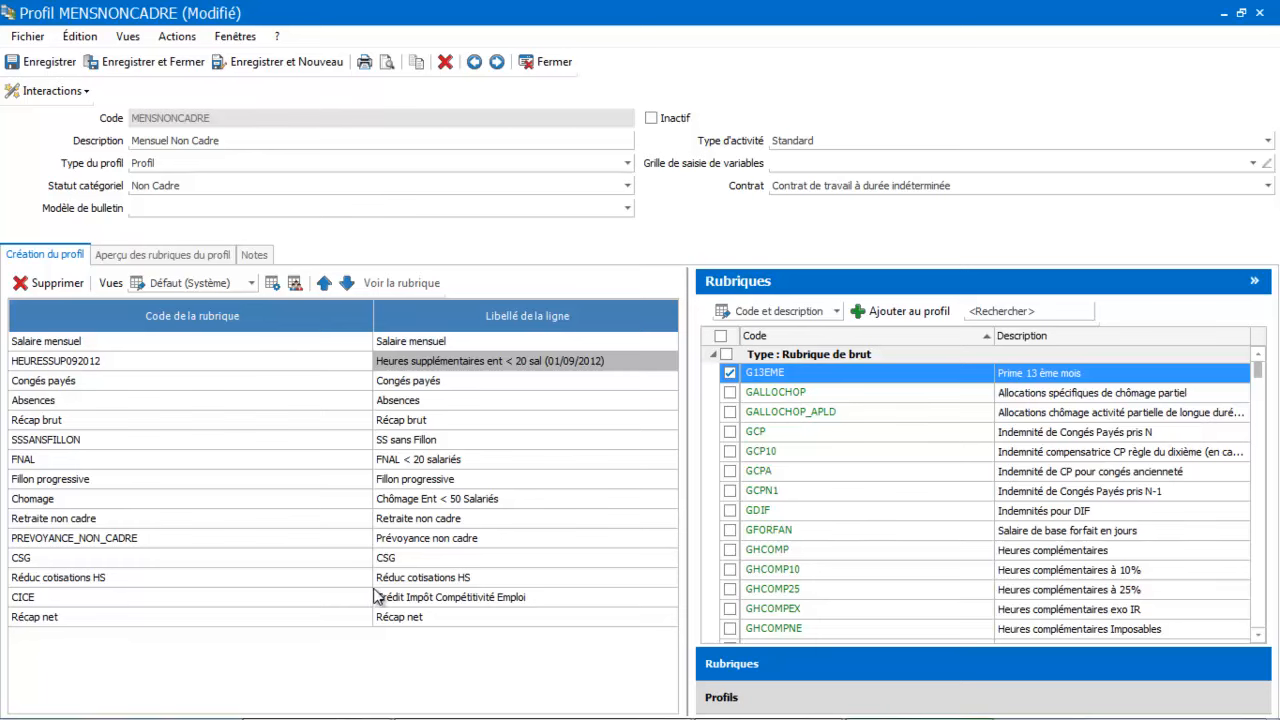
pyautogui.click(735, 700)
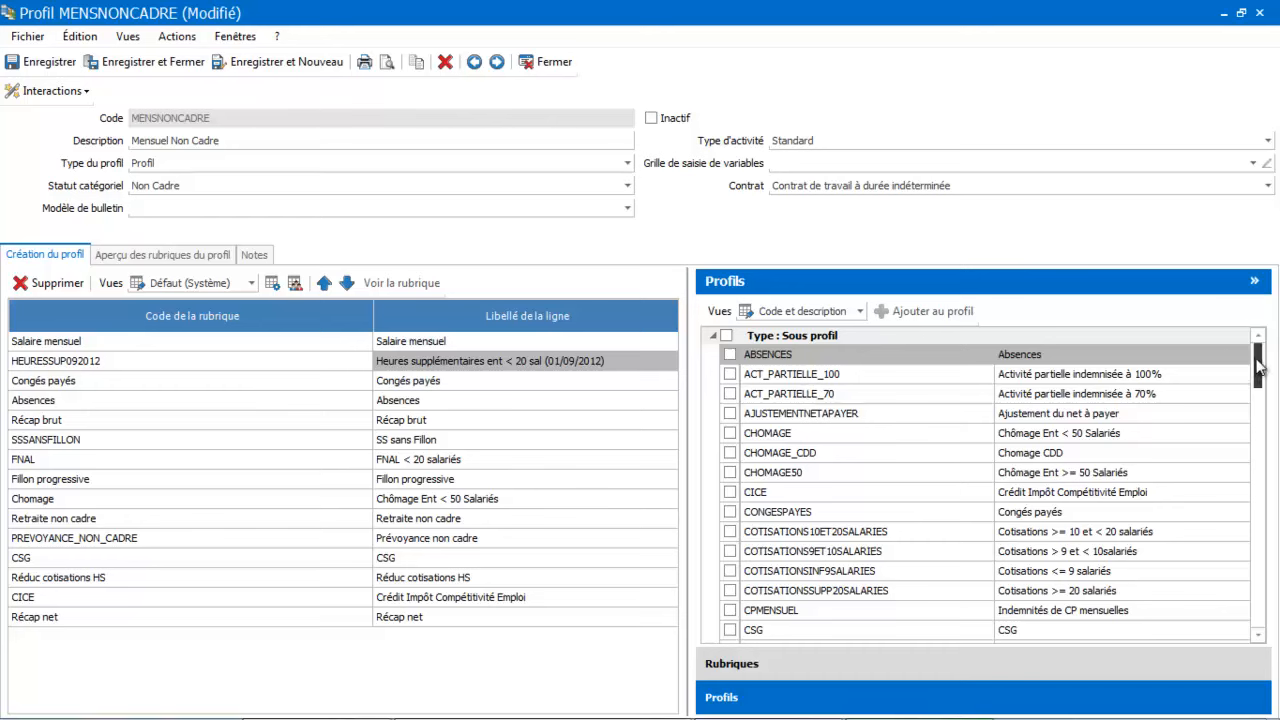
pyautogui.moveTo(1258, 368); pyautogui.dragTo(1262, 458)
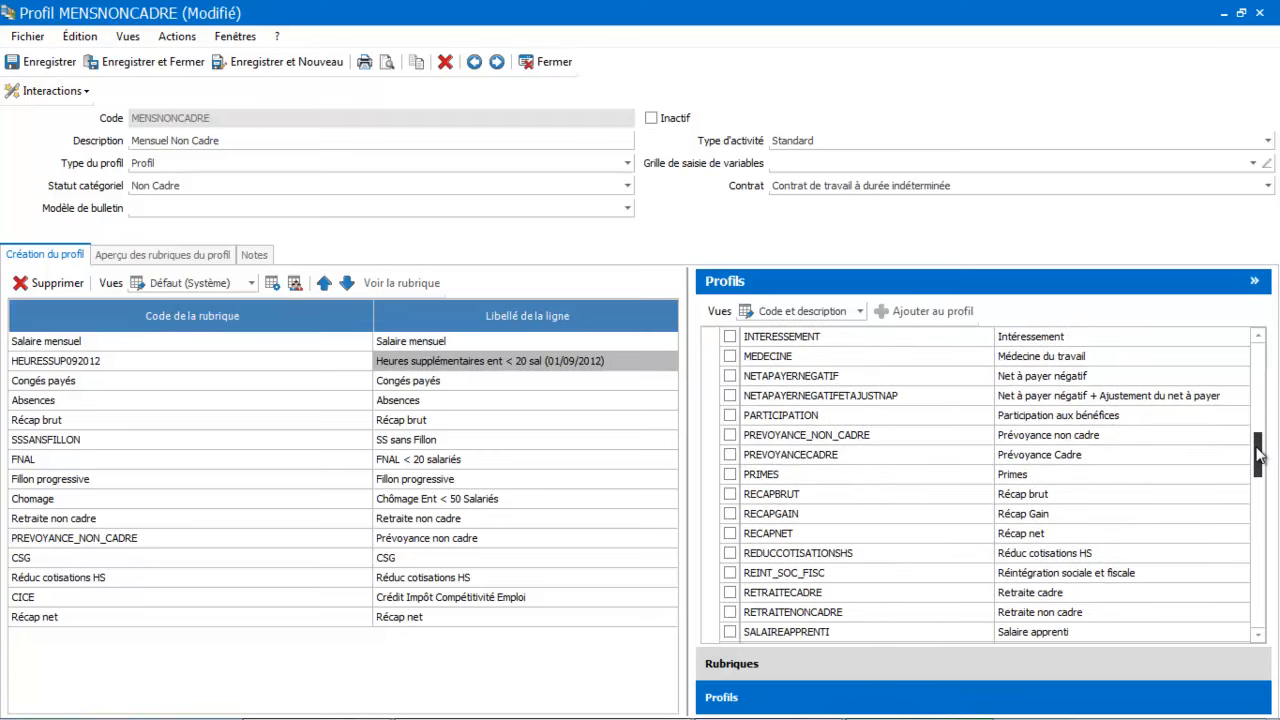
pyautogui.click(785, 442)
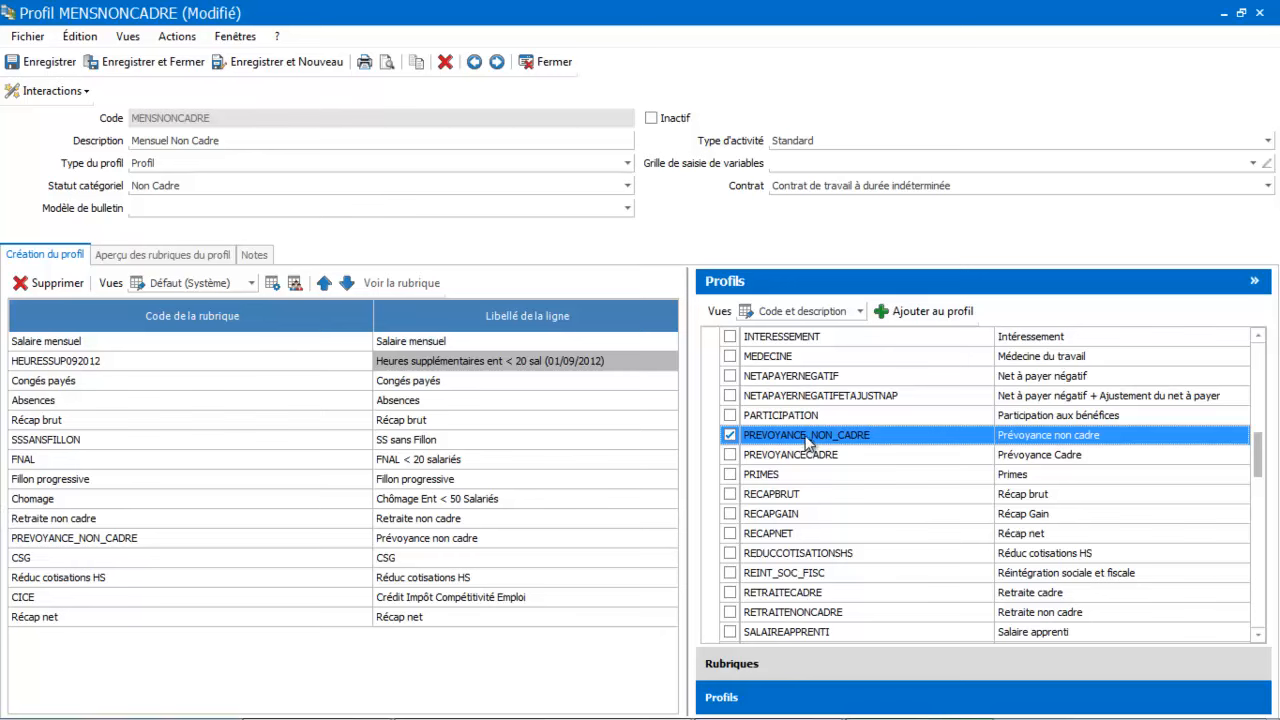
pyautogui.moveTo(808, 443); pyautogui.dragTo(292, 540)
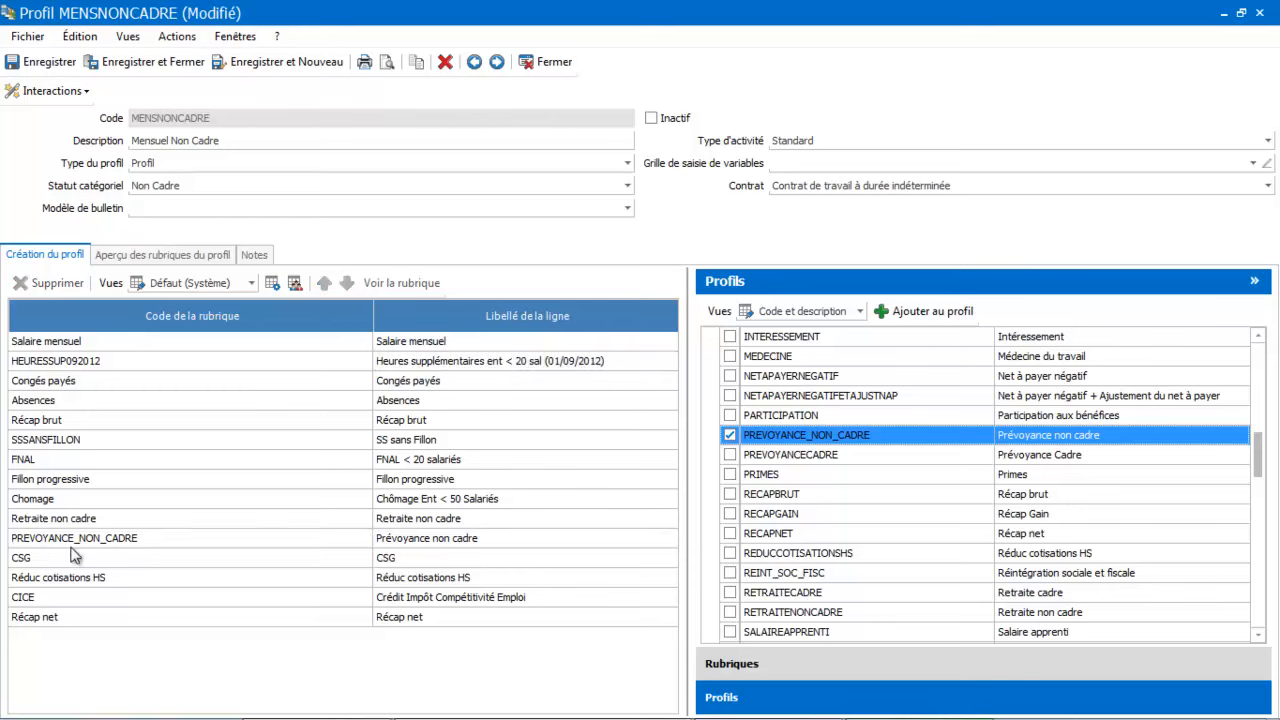
# Review the overview of the individual rubrics contained in the MENSNONCADRE profile, comparing it with the profile's creation lines.
pyautogui.click(156, 256)
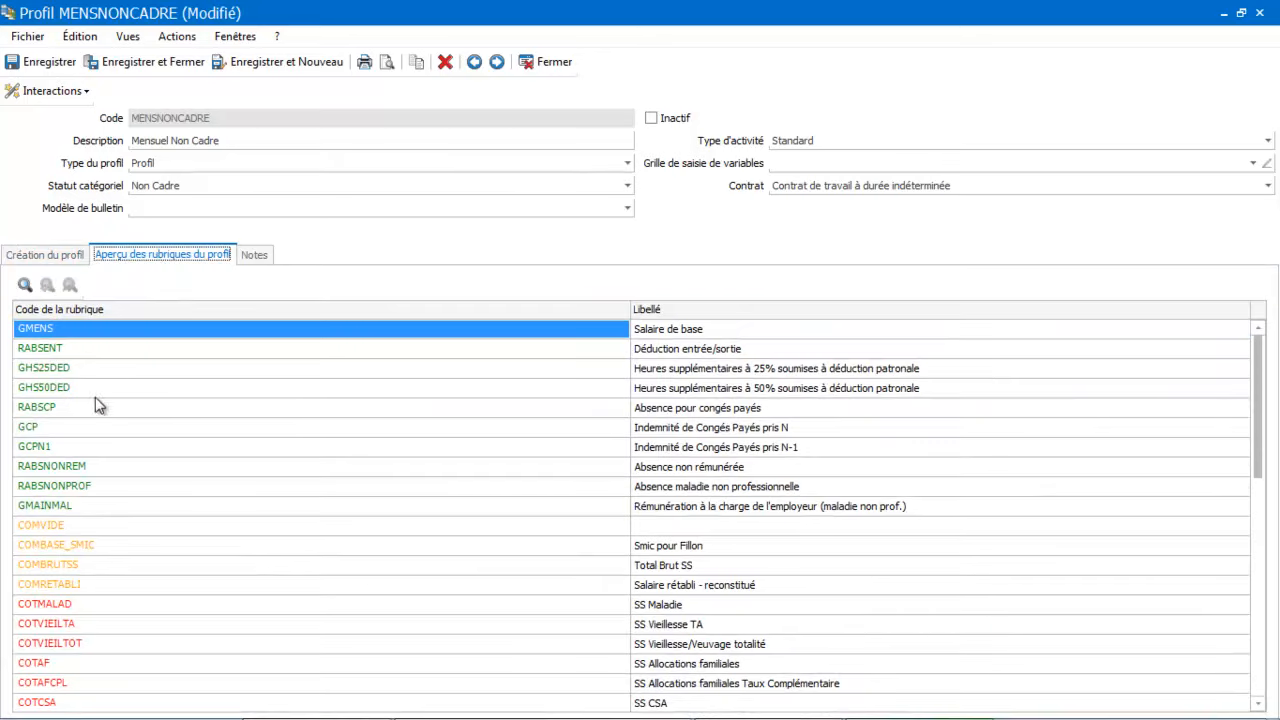
pyautogui.moveTo(1260, 362); pyautogui.dragTo(1274, 575)
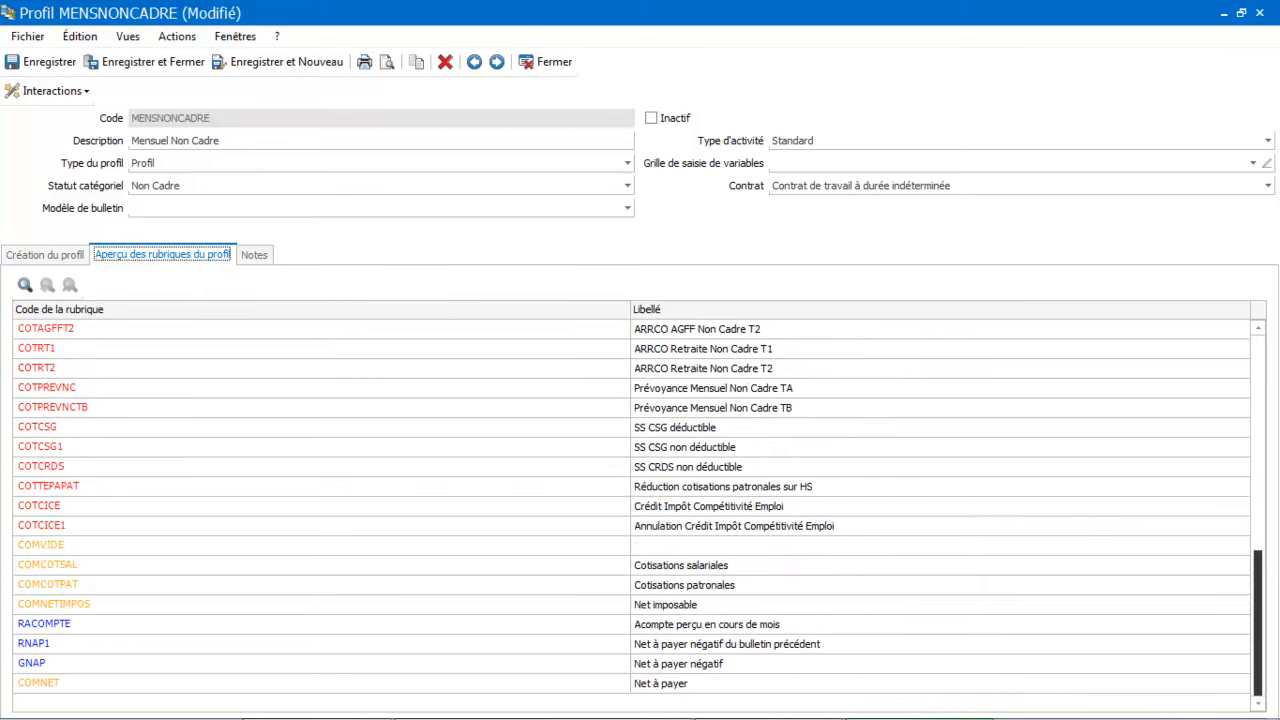
pyautogui.moveTo(1276, 662); pyautogui.dragTo(1272, 537)
pyautogui.click(36, 256)
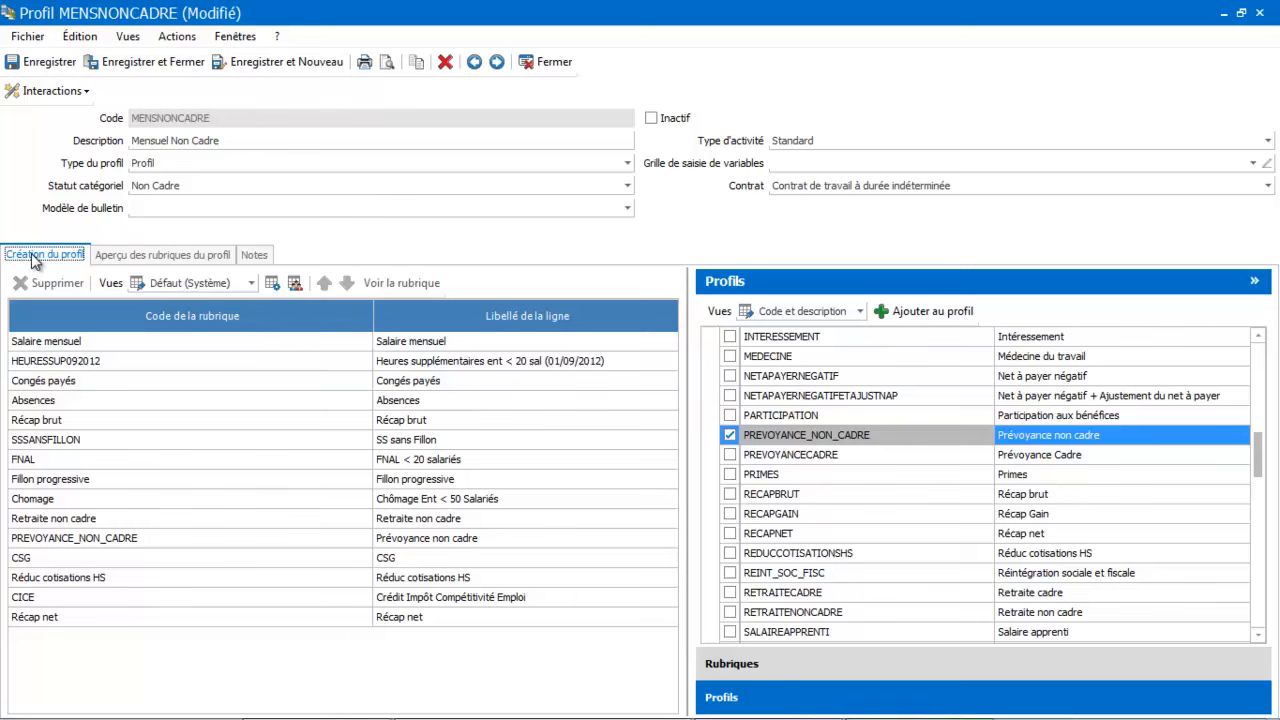
pyautogui.click(145, 256)
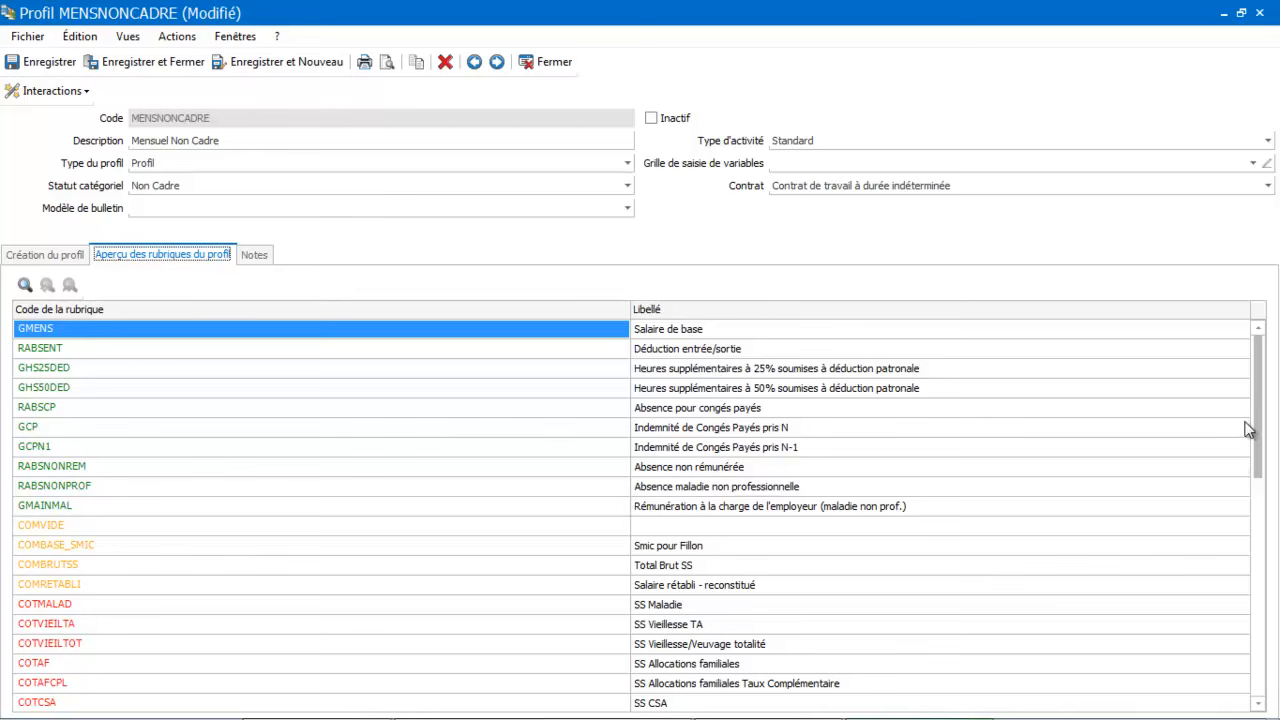
pyautogui.moveTo(1262, 413); pyautogui.dragTo(1260, 487)
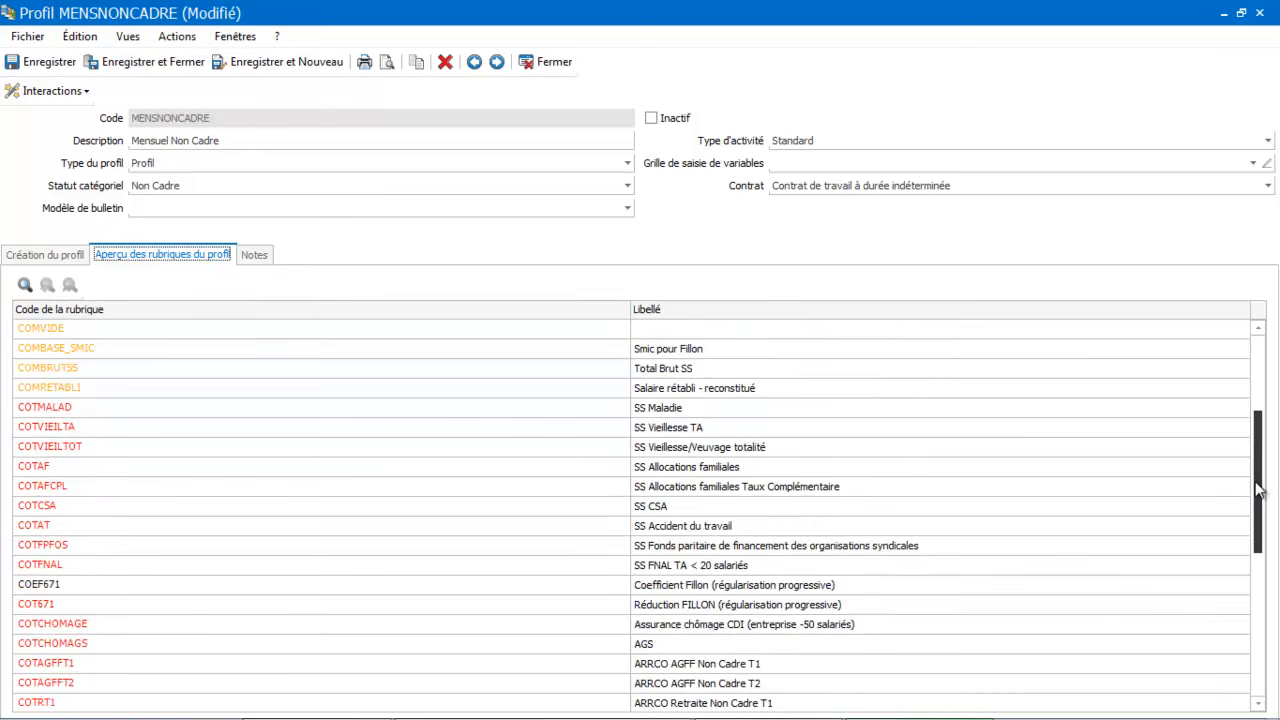
# Return to the profile's creation lines, select SSSANSFILLON, and save and close the MENSNONCADRE profile.
pyautogui.click(36, 258)
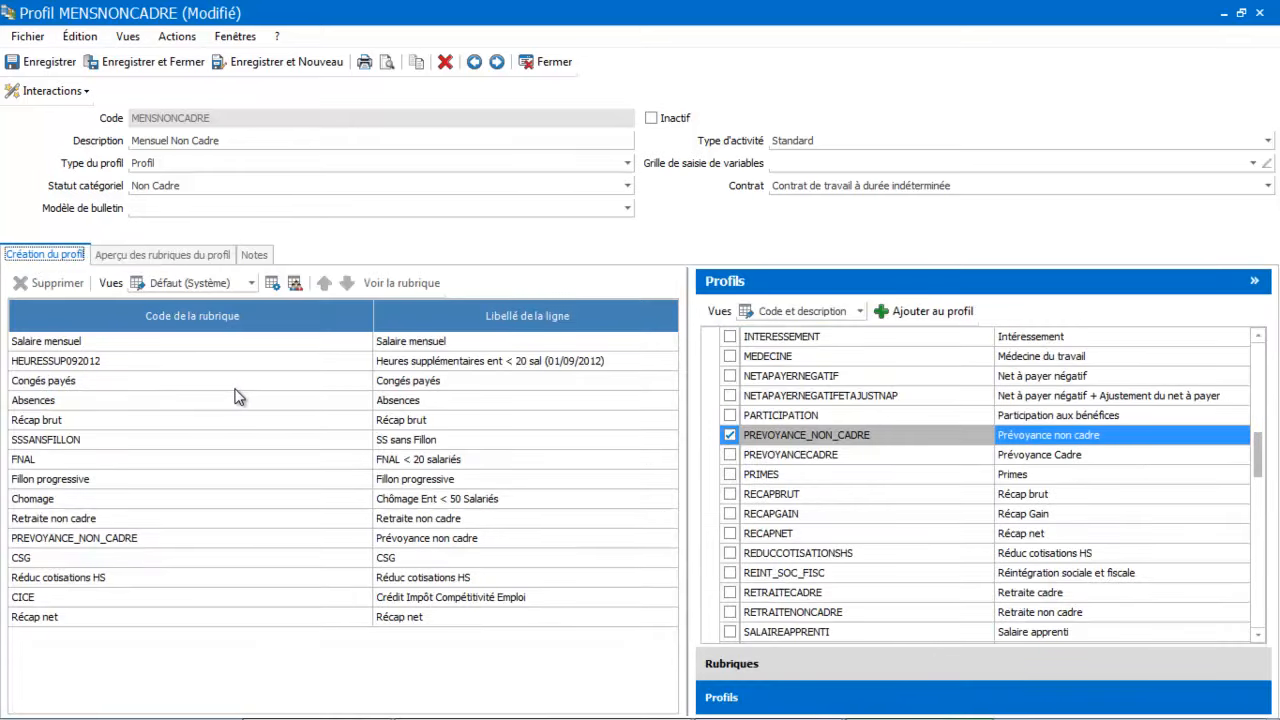
pyautogui.click(142, 440)
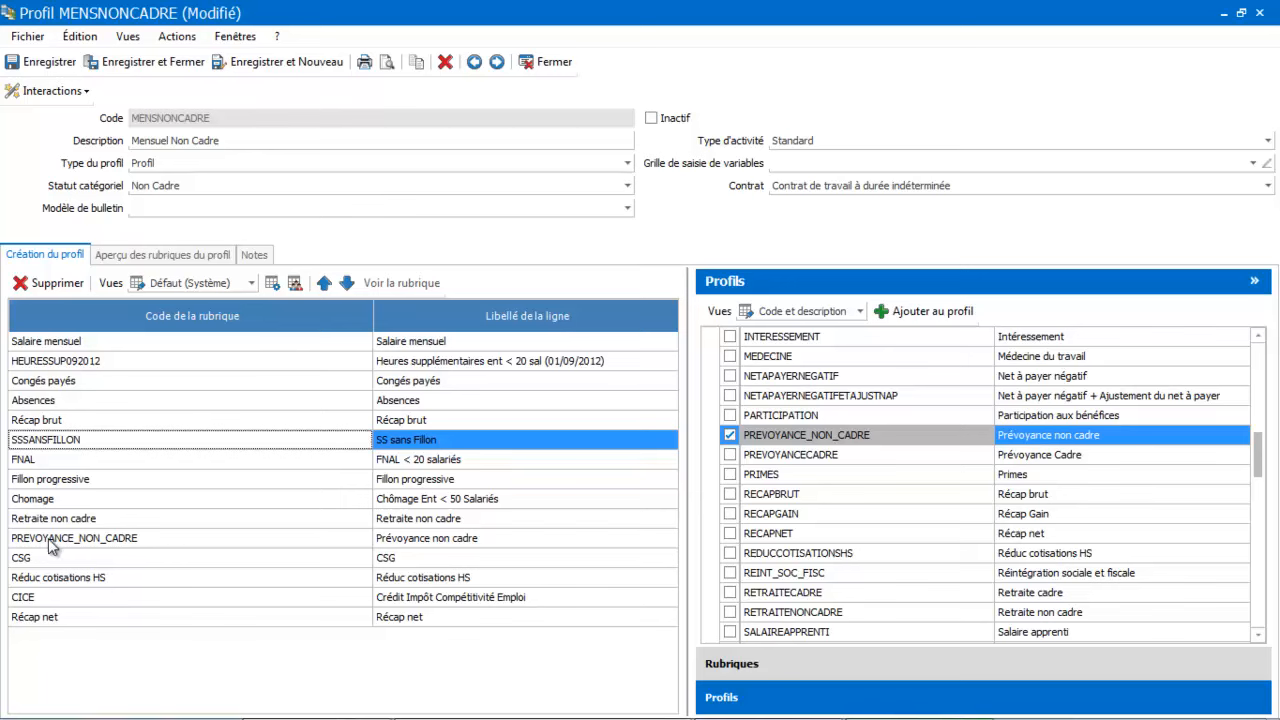
pyautogui.click(138, 61)
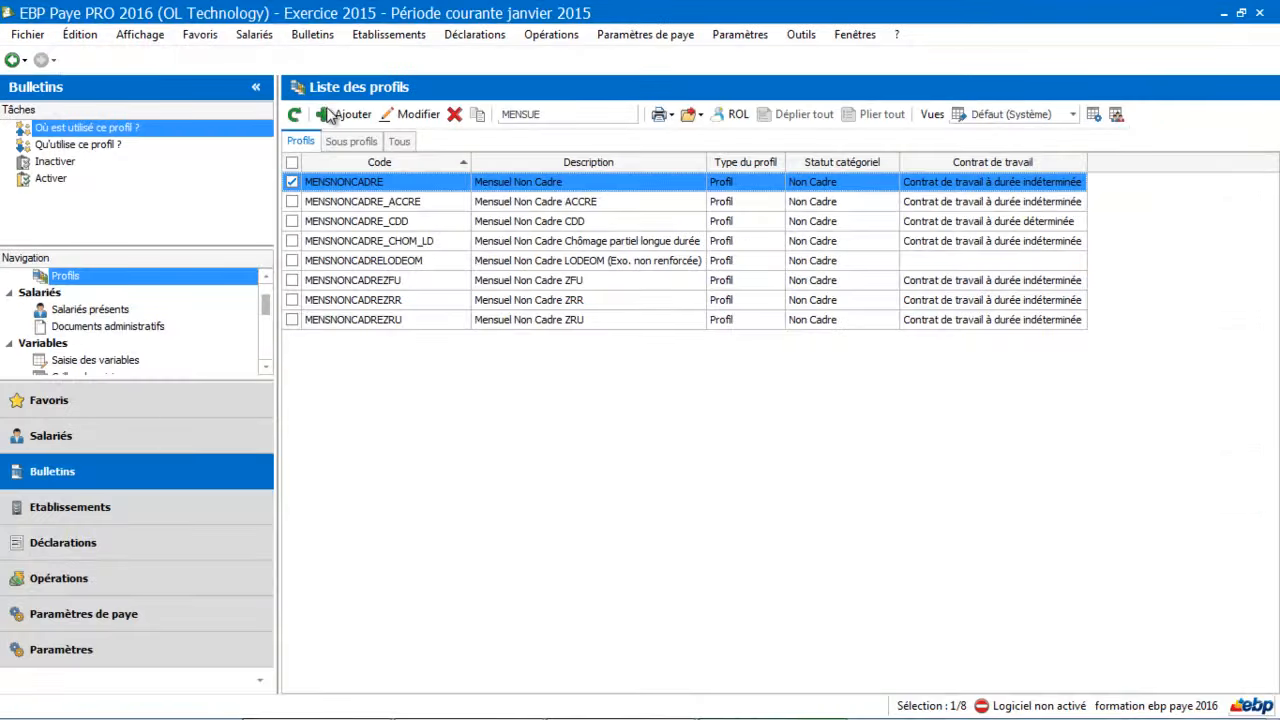
# Filter the list of sub-profiles on PREVO and open the PREVOYANCE_NON_CADRE sub-profile.
pyautogui.click(350, 143)
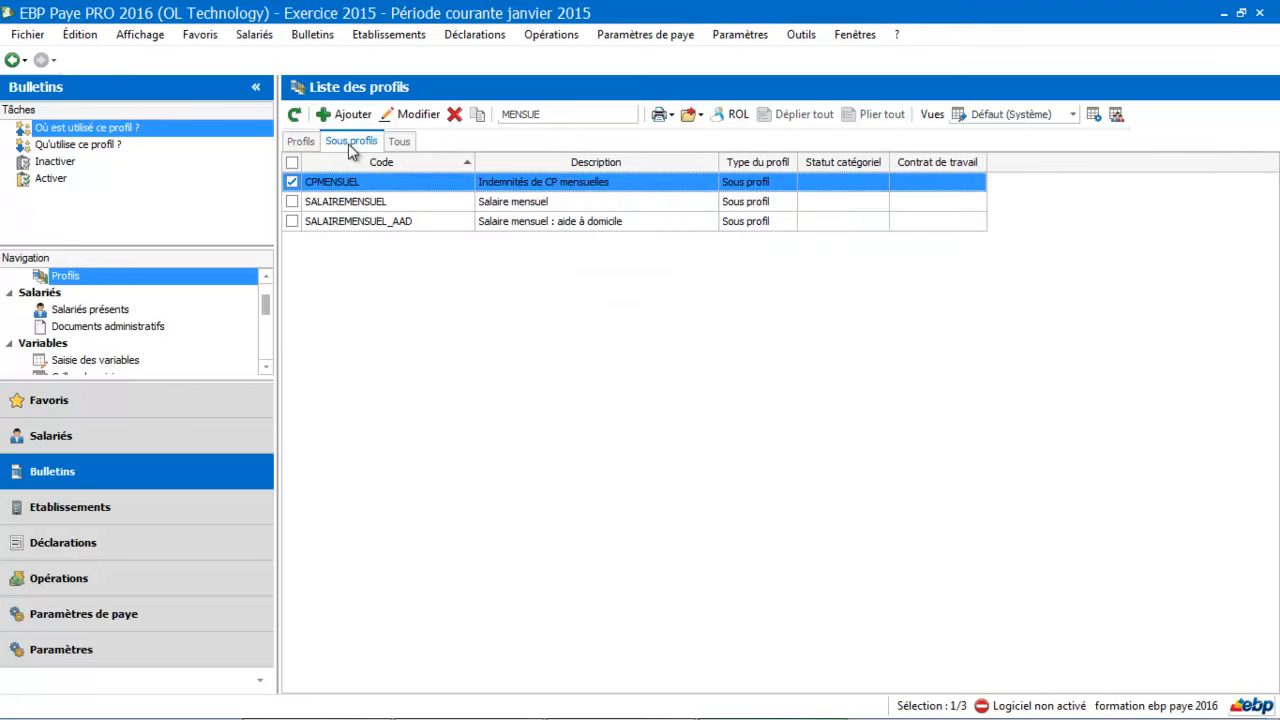
pyautogui.click(575, 113)
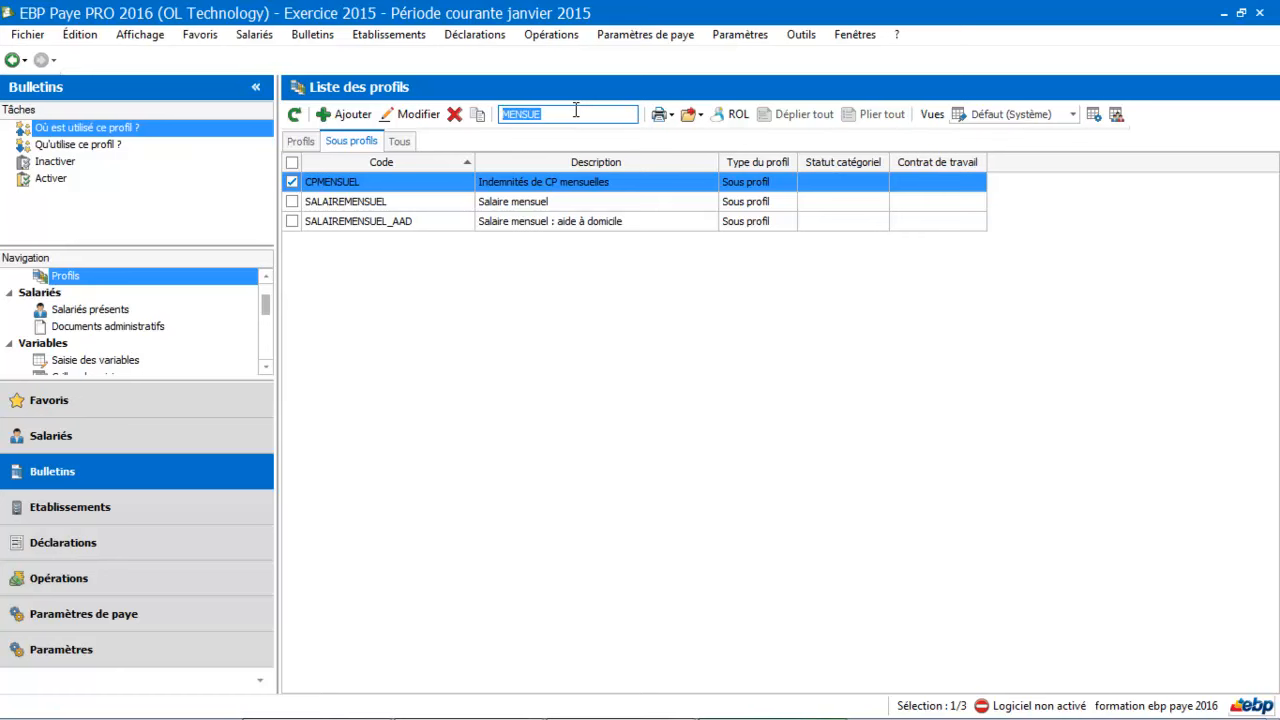
pyautogui.press('BackSpace')
pyautogui.write('PRE')
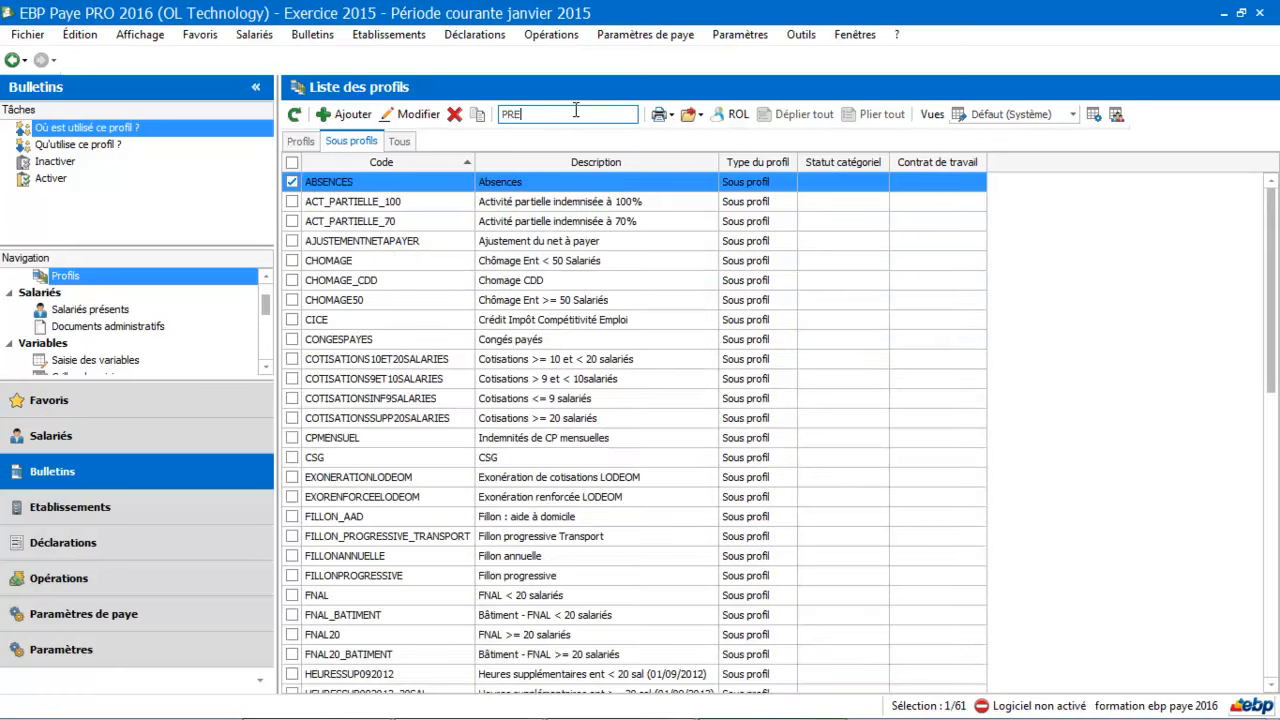
pyautogui.write('VO')
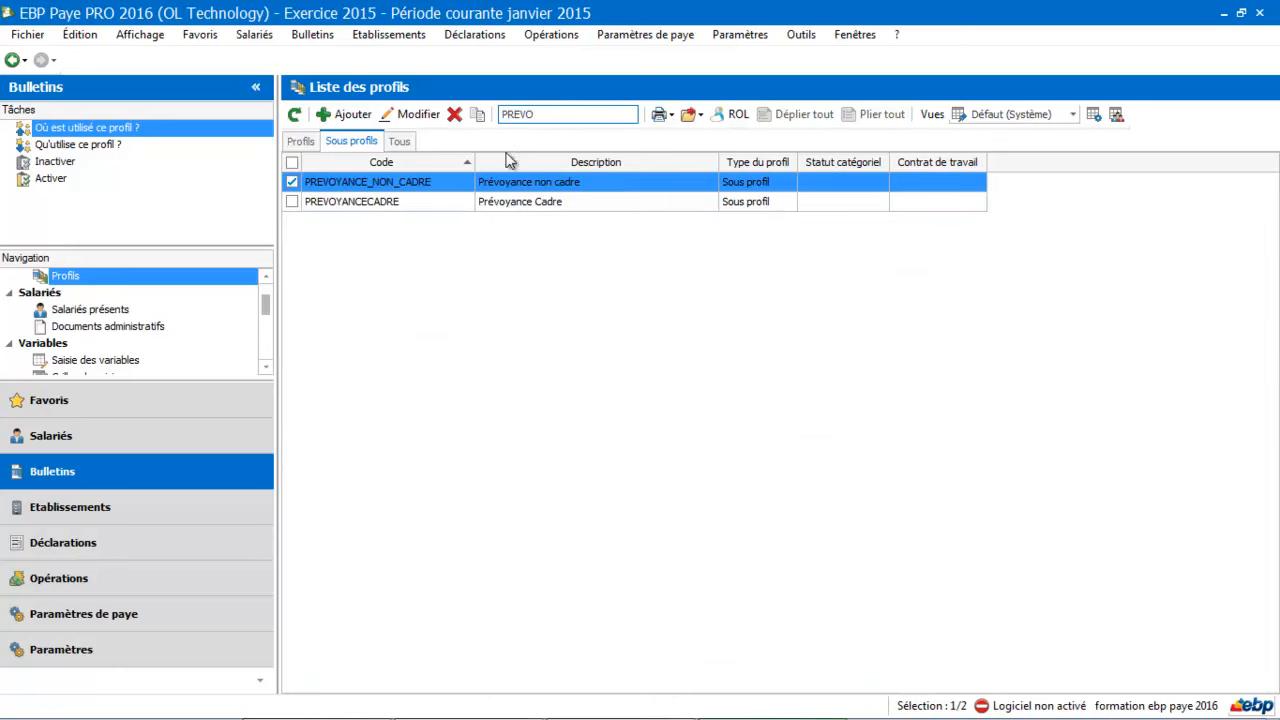
pyautogui.doubleClick(460, 183)
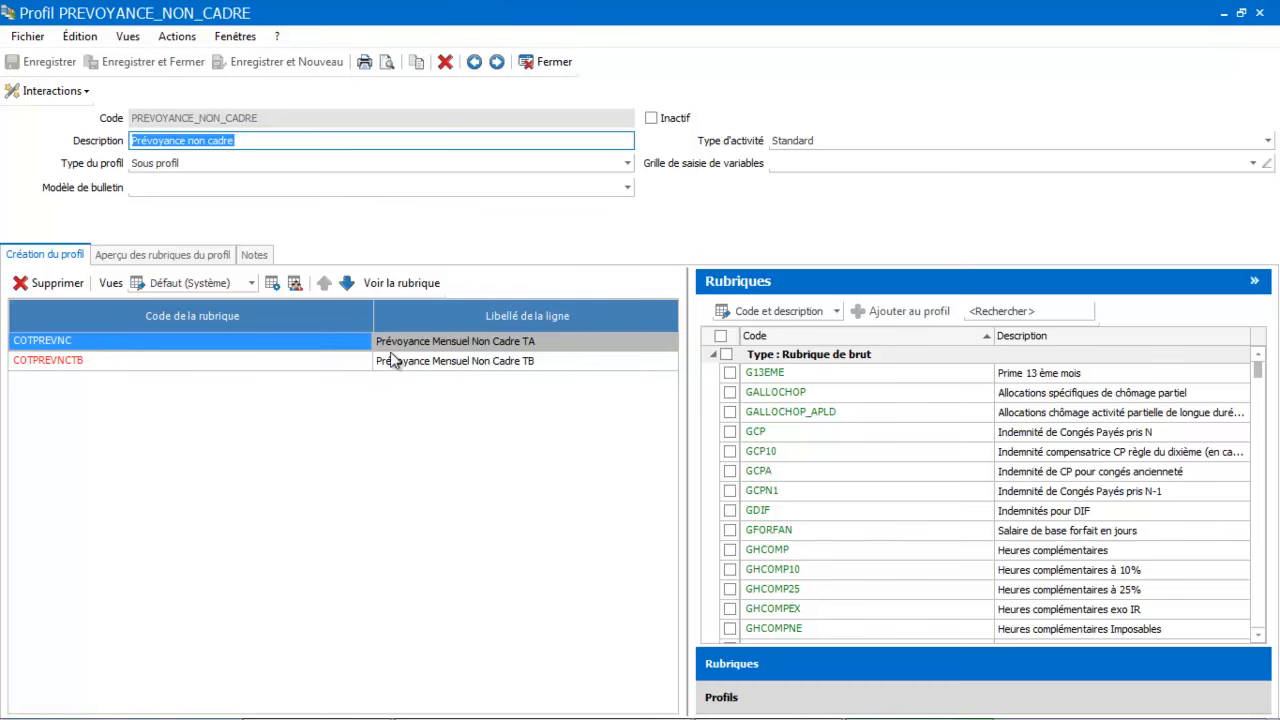
# Find the COTPREVNC# rubric by searching PREV, add it below COTPREVNCTB in the sub-profile, then save and close.
pyautogui.click(1010, 310)
pyautogui.write('PREV')
pyautogui.click(776, 490)
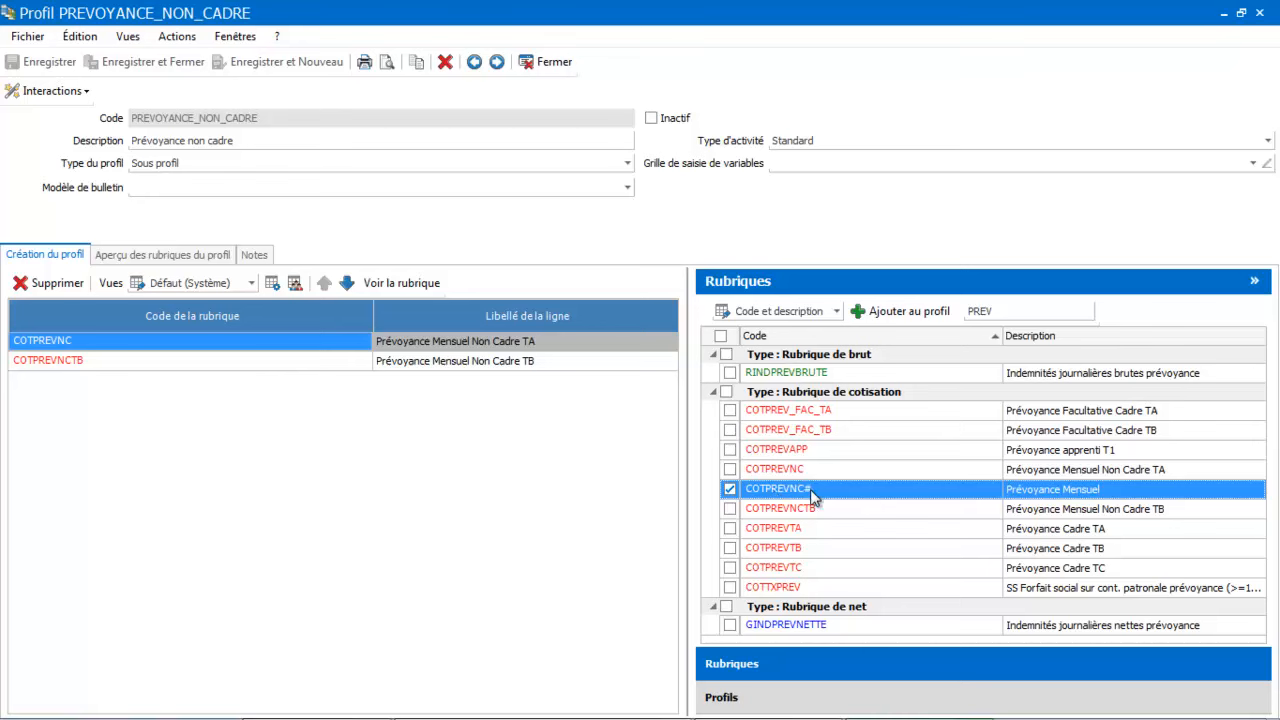
pyautogui.moveTo(796, 490); pyautogui.dragTo(28, 385)
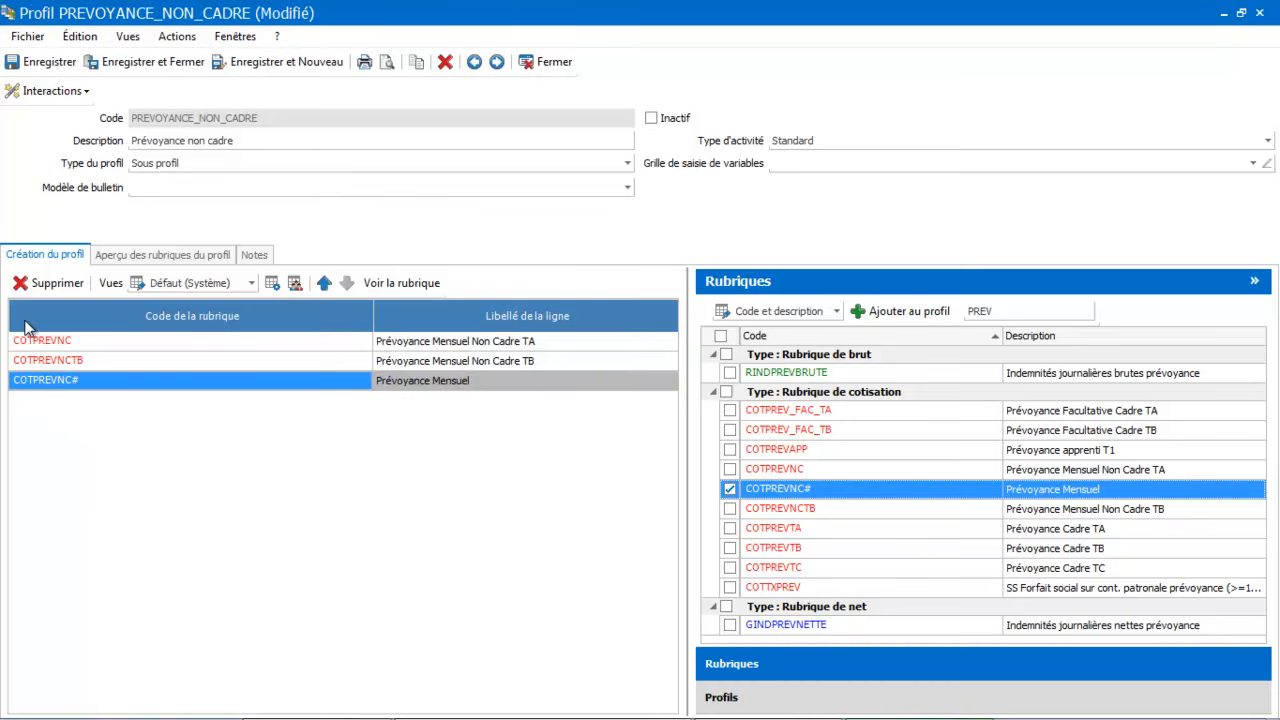
pyautogui.click(148, 62)
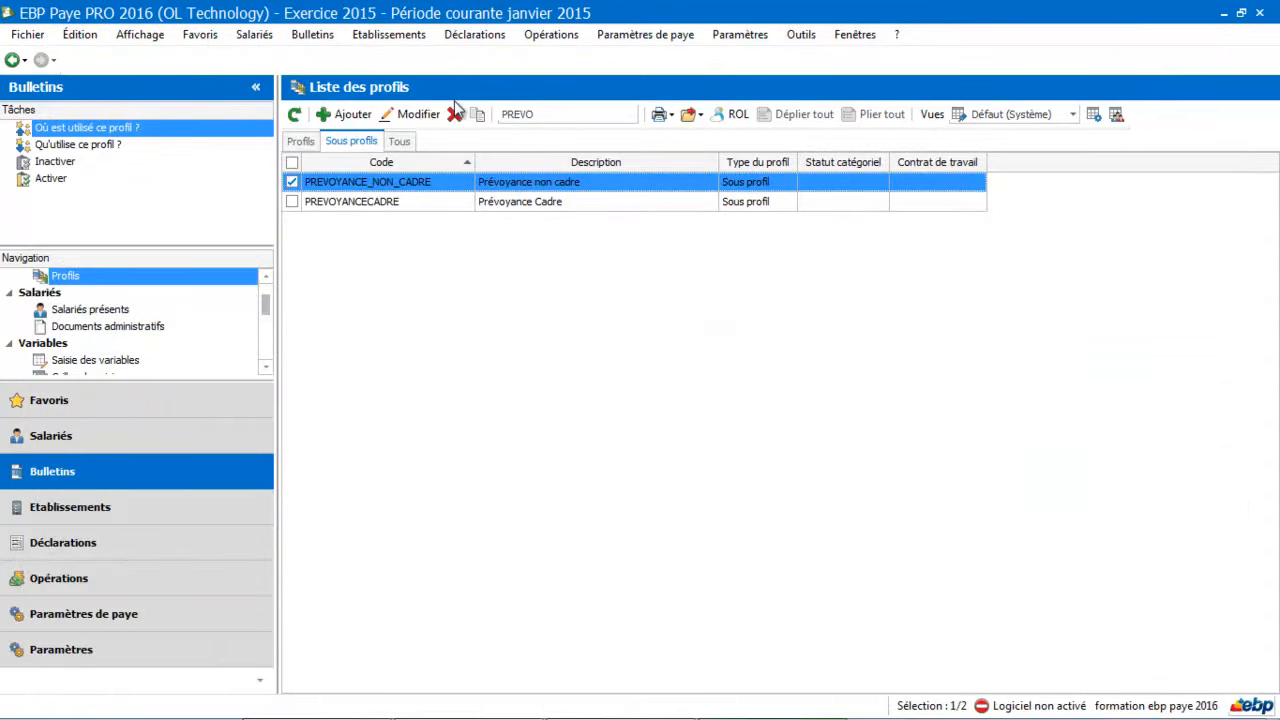
# Filter the main profiles on MENSUEL, reopen MENSNONCADRE and display its rubric overview.
pyautogui.click(303, 141)
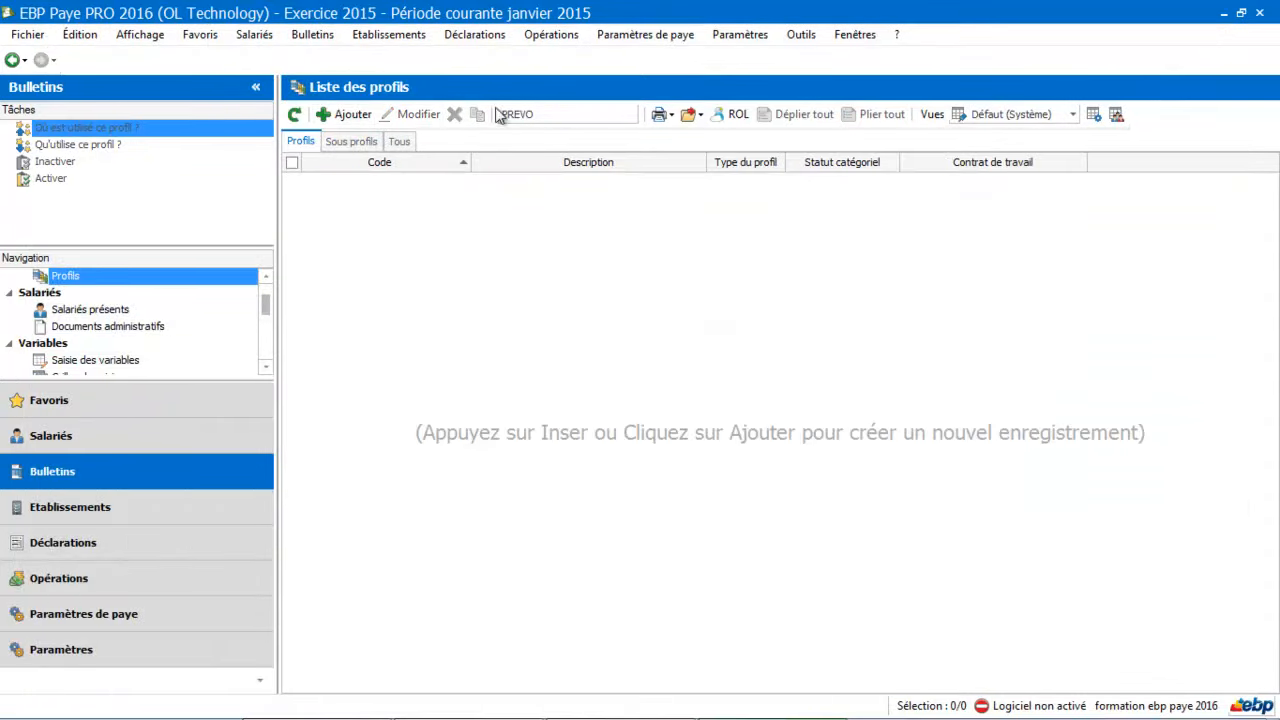
pyautogui.click(560, 114)
pyautogui.write('MENSUEL')
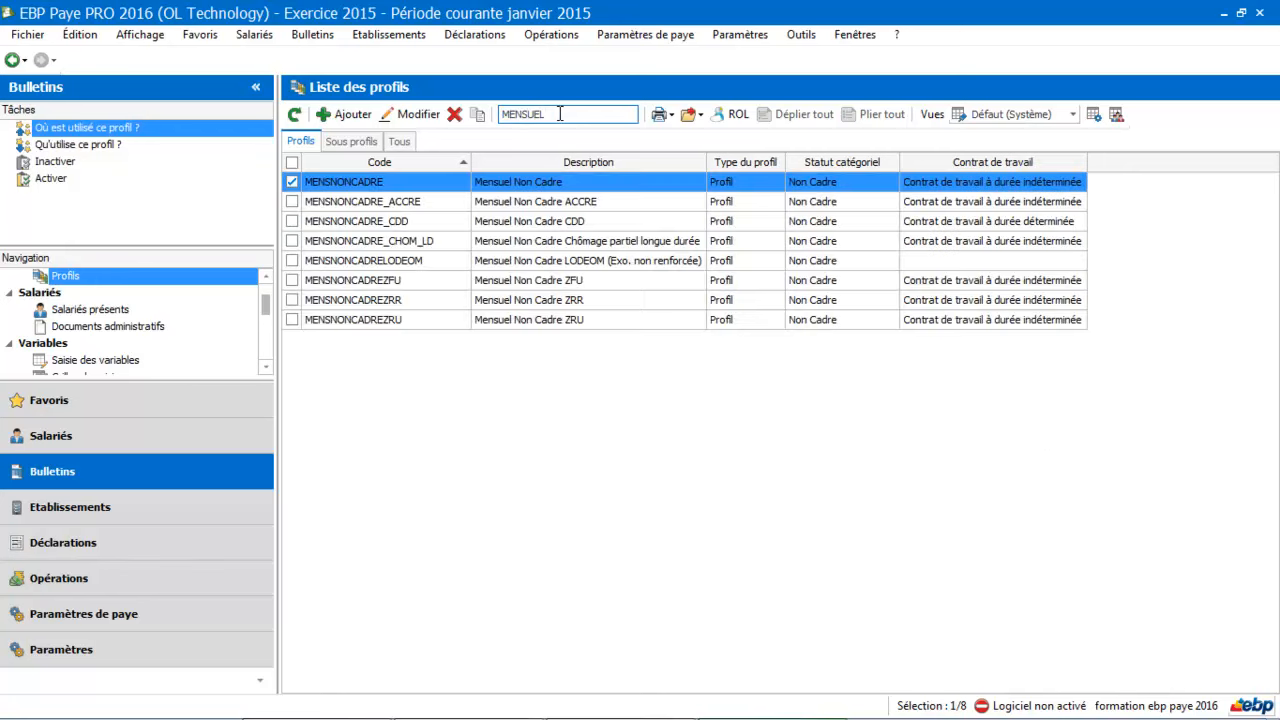
pyautogui.click(483, 182)
pyautogui.doubleClick(483, 182)
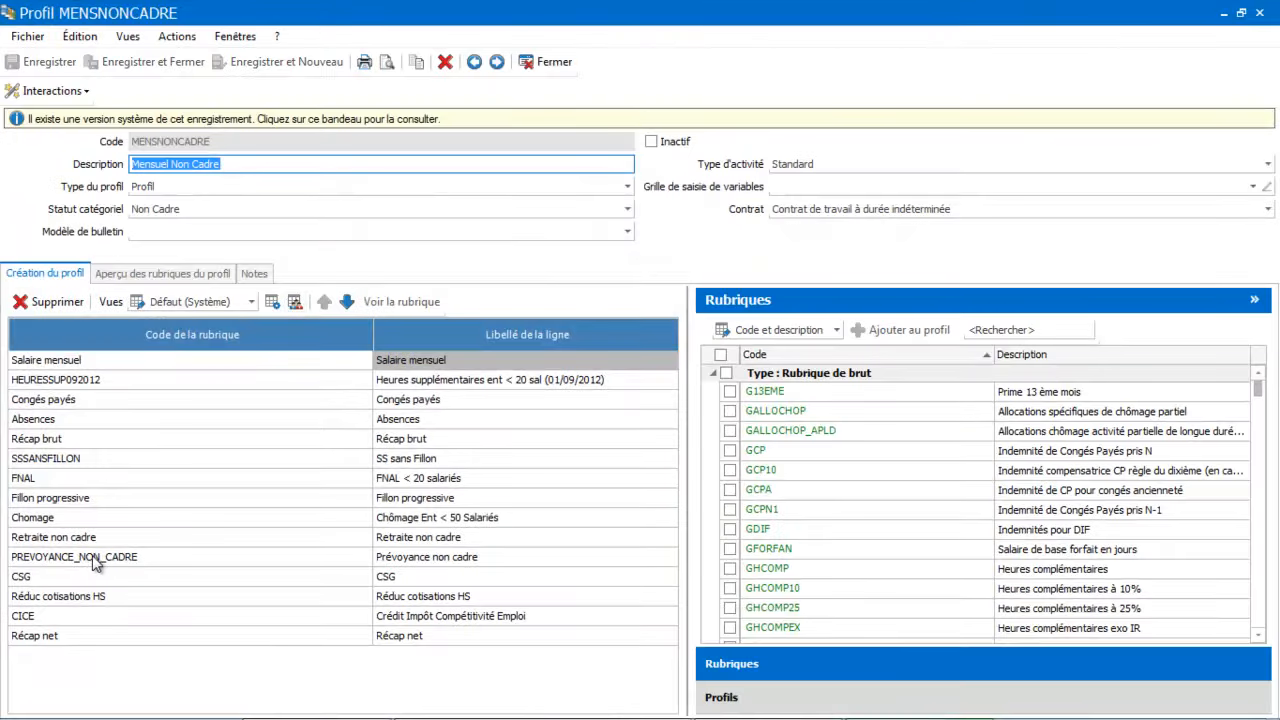
pyautogui.click(181, 273)
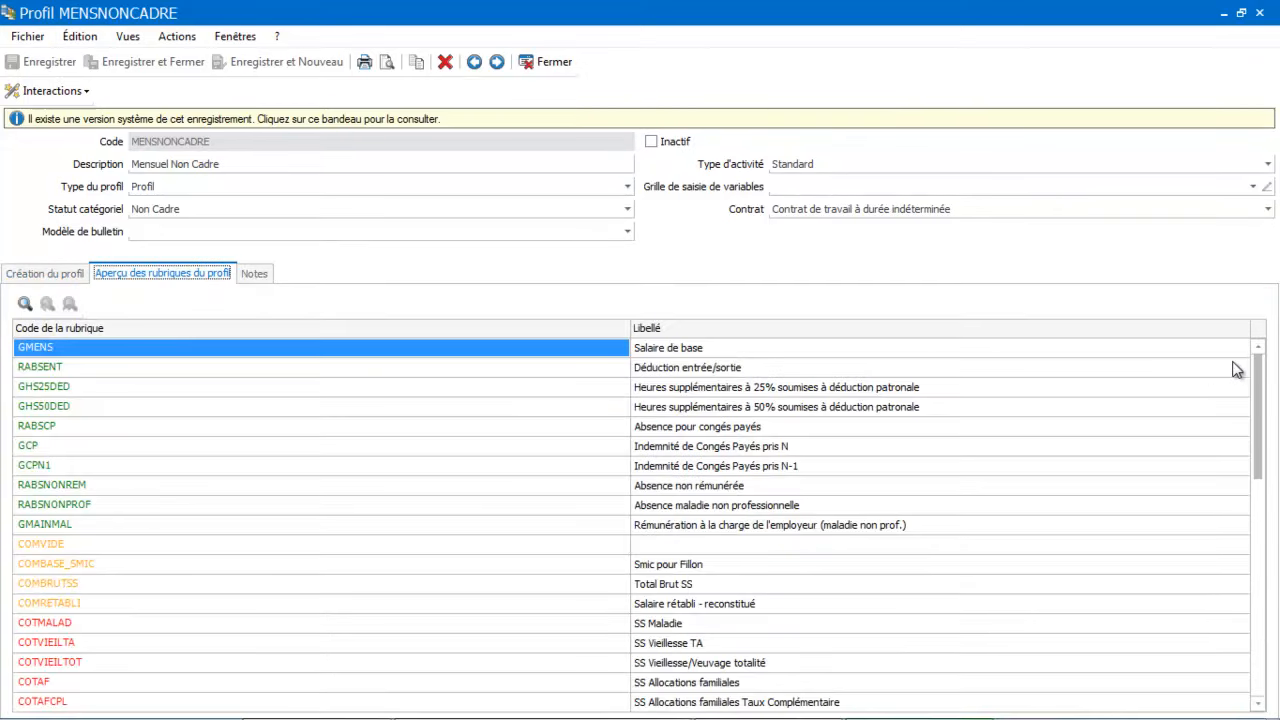
# Locate the COTPREVNC# rubric in the MENSNONCADRE rubric overview, then return to the creation lines and close the profile.
pyautogui.moveTo(1255, 360); pyautogui.dragTo(1256, 523)
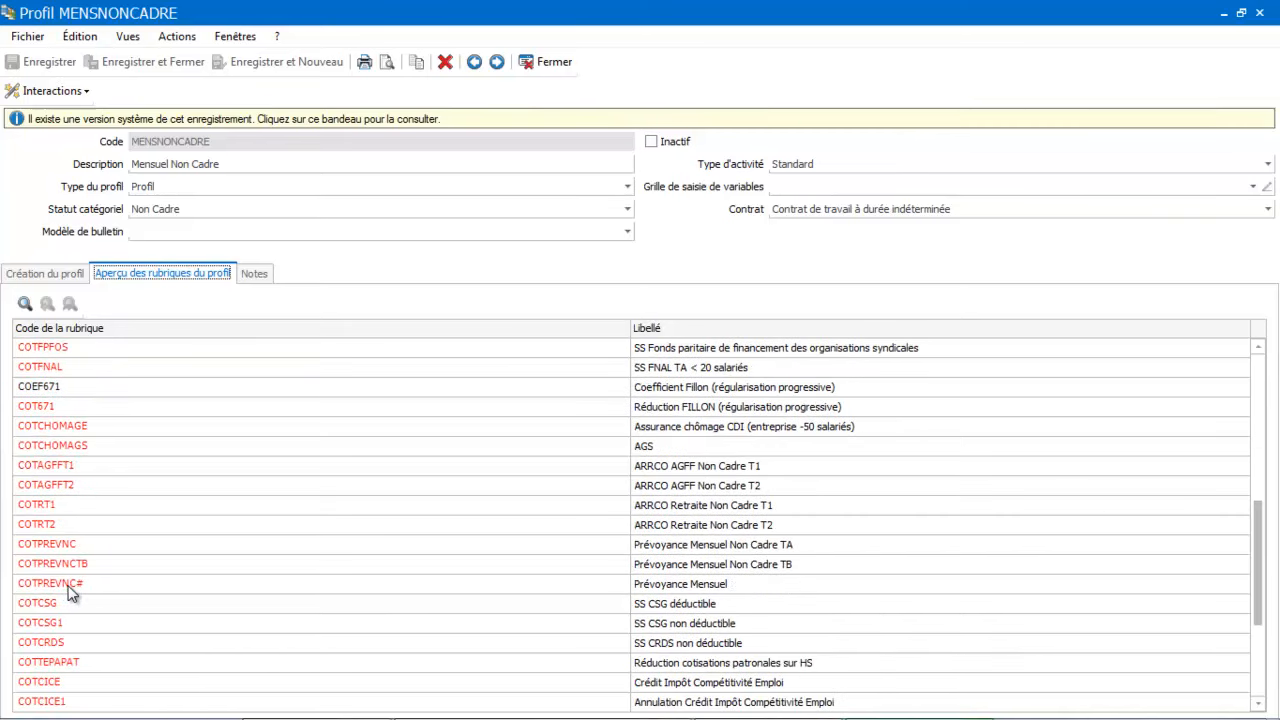
pyautogui.click(61, 279)
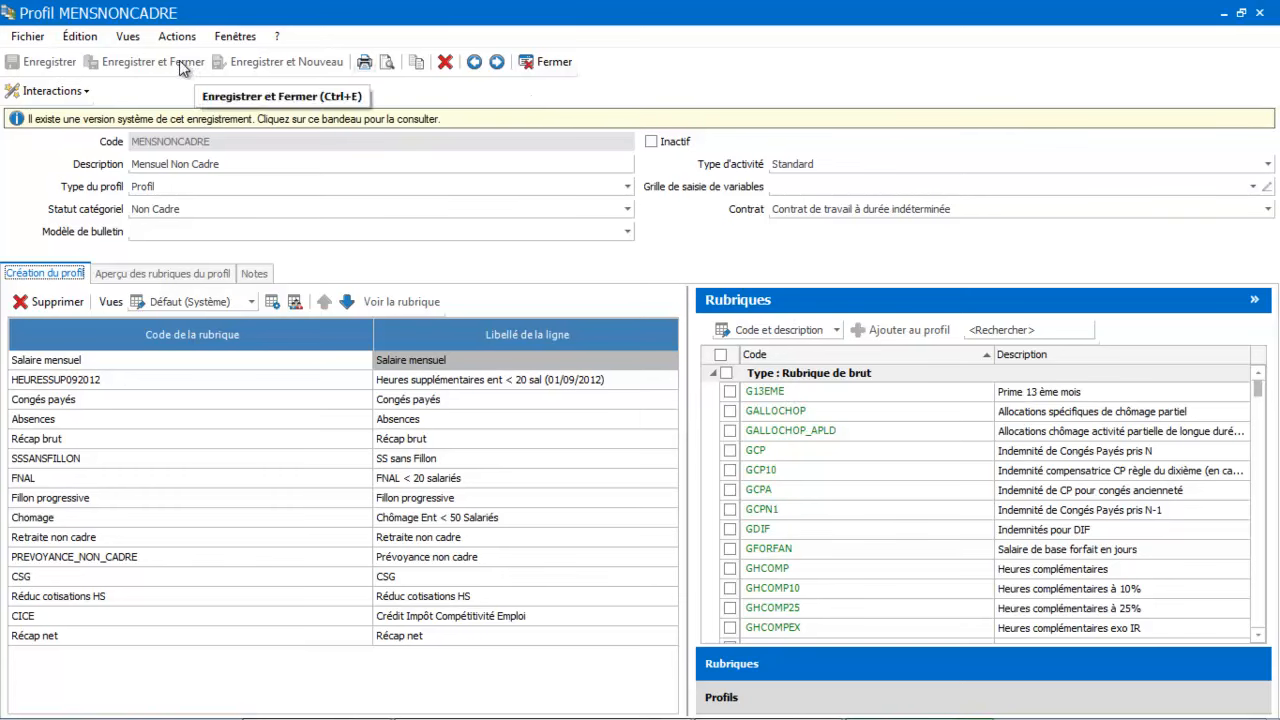
pyautogui.click(553, 62)
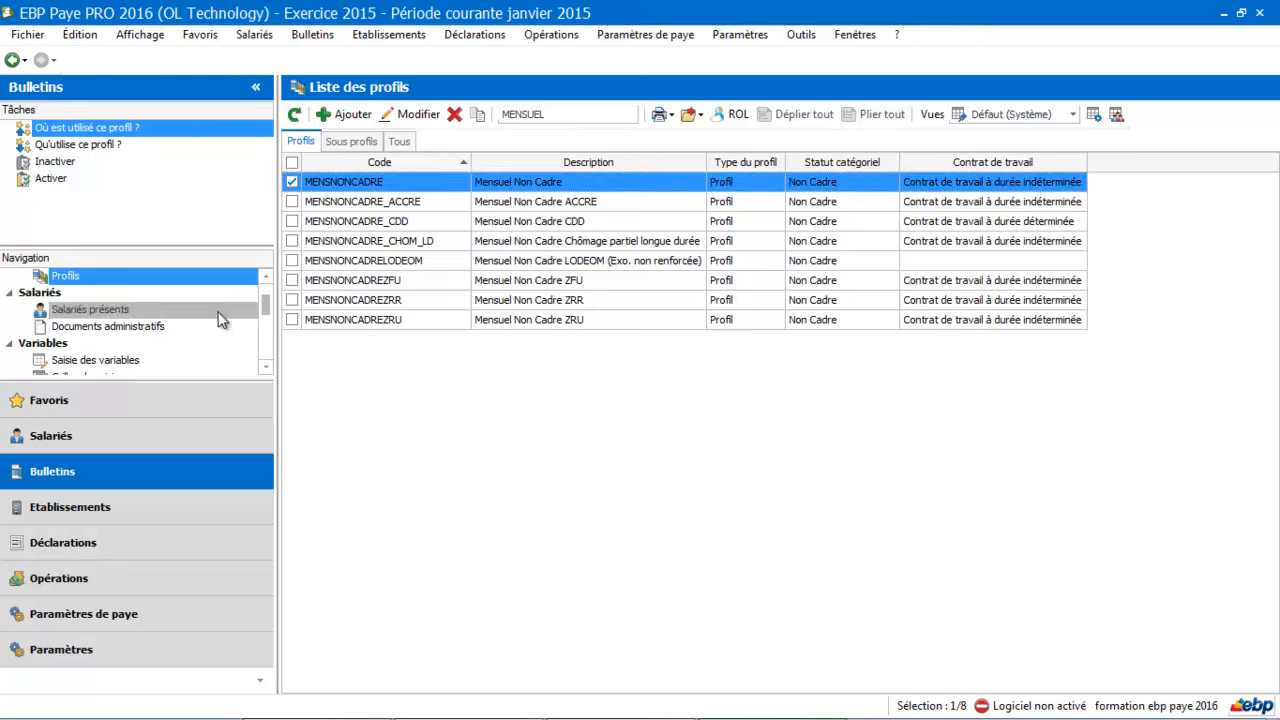
# Open the employee's January 2015 payslip from the Bulletins list, prepare it again from its profile and locate the COTPREVNC# line.
pyautogui.moveTo(265, 313); pyautogui.dragTo(266, 288)
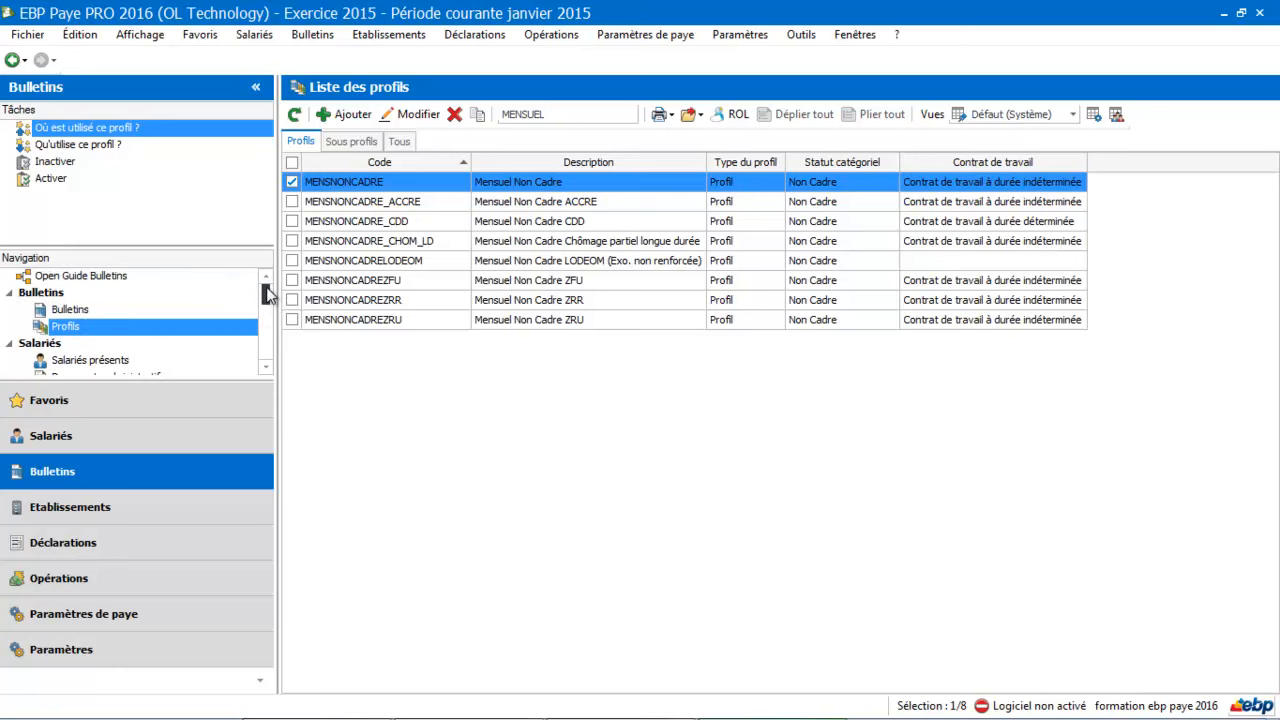
pyautogui.click(158, 311)
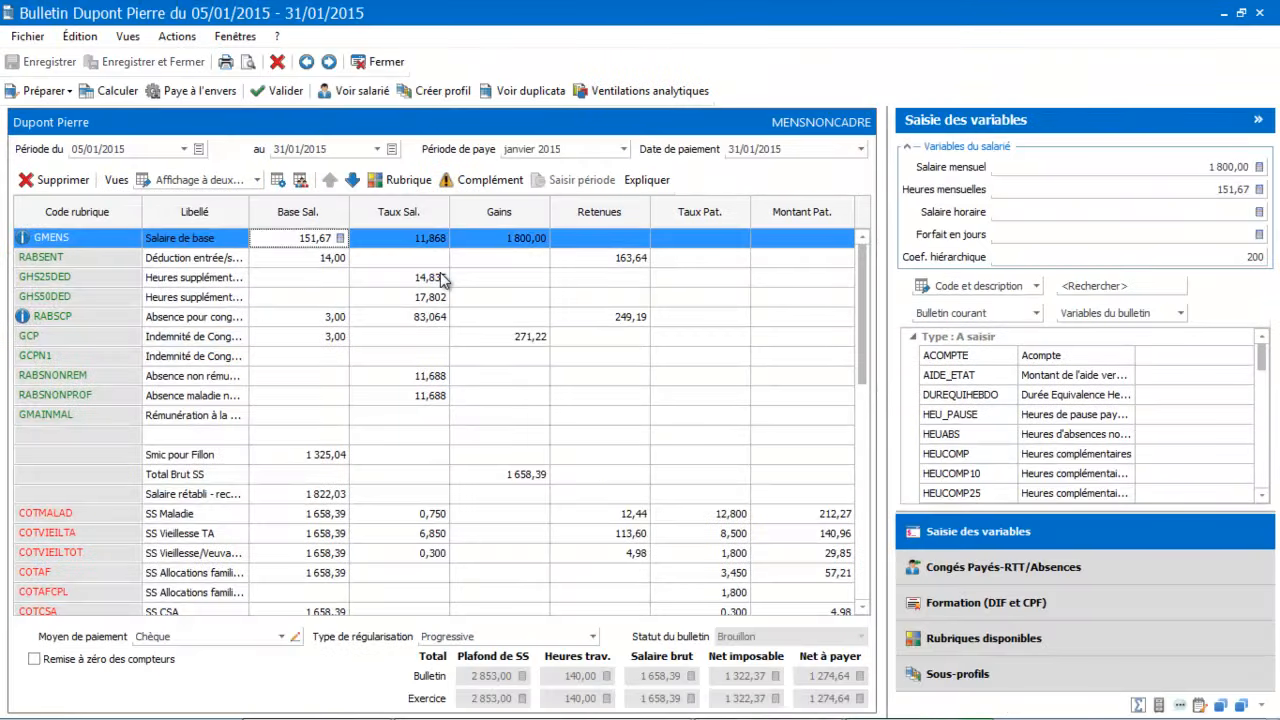
pyautogui.click(46, 91)
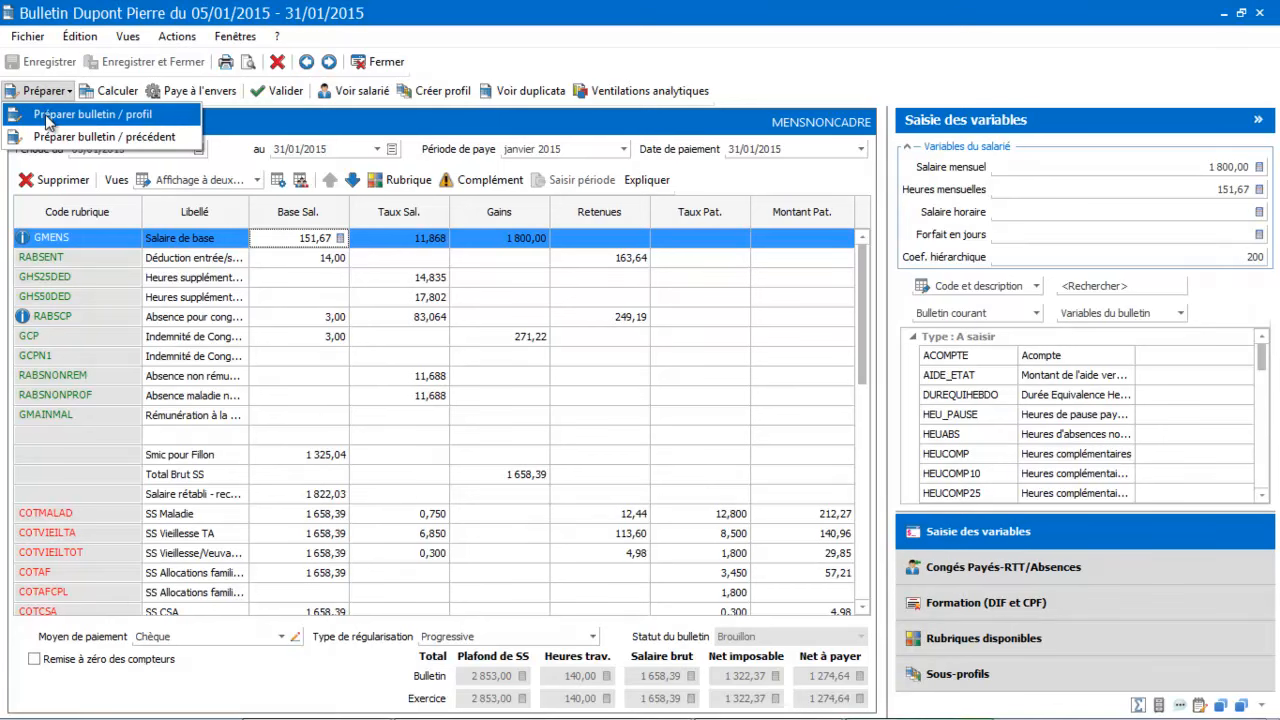
pyautogui.click(45, 114)
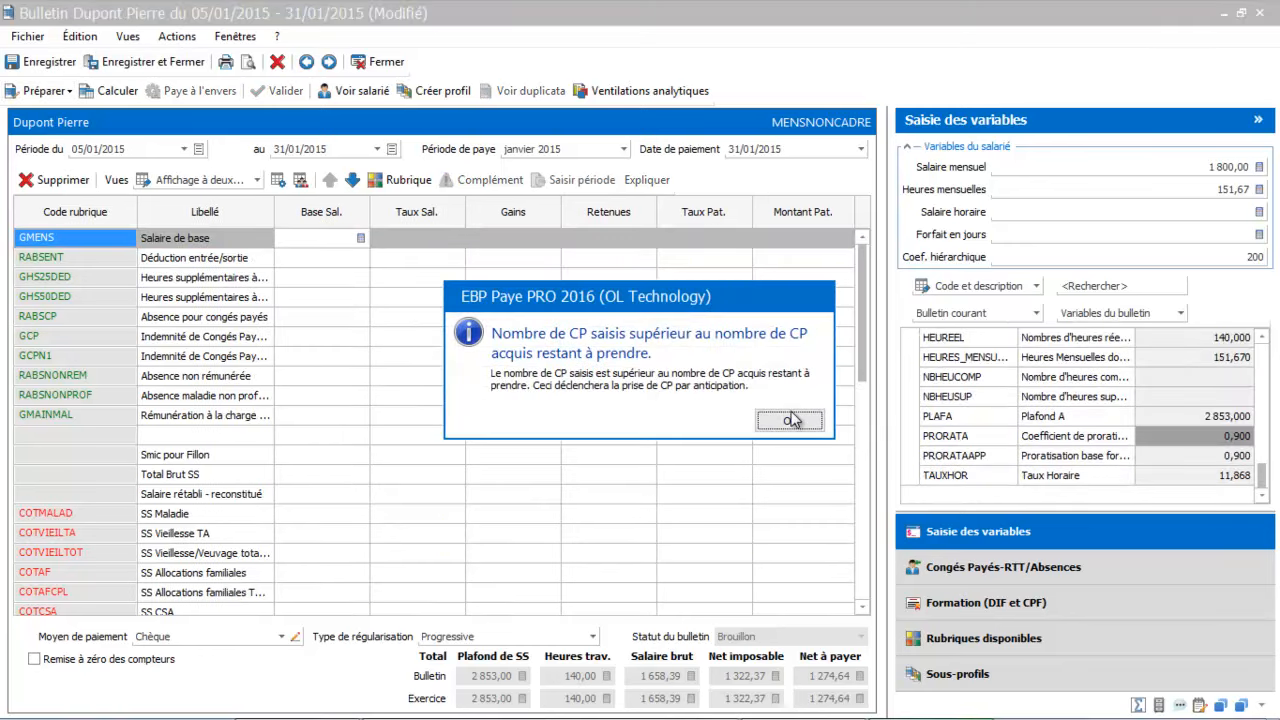
pyautogui.click(791, 420)
pyautogui.click(731, 430)
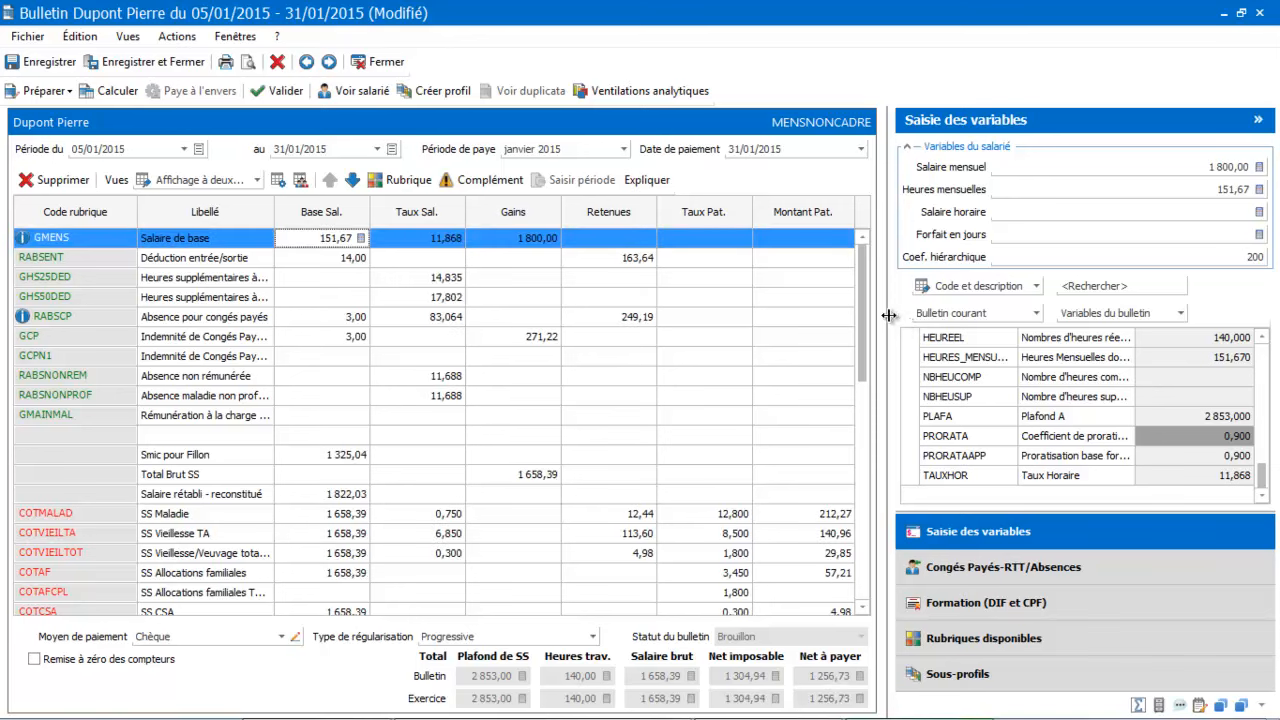
pyautogui.moveTo(868, 322); pyautogui.dragTo(836, 457)
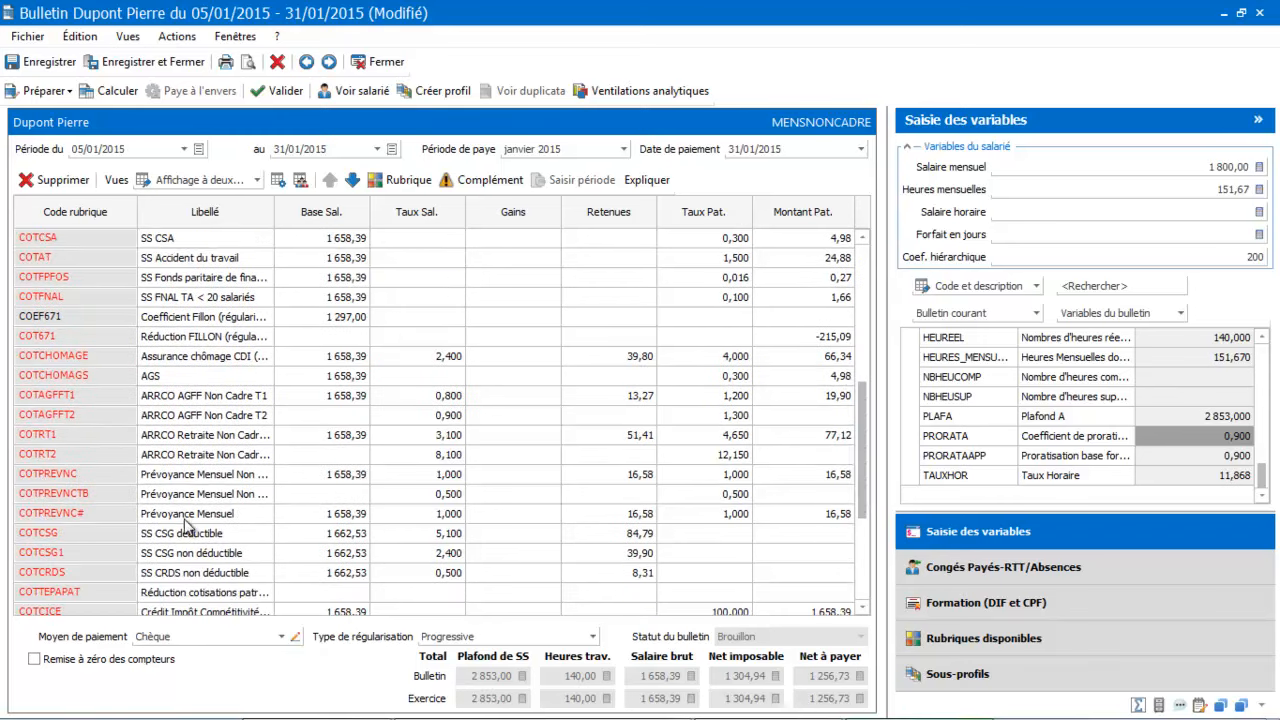